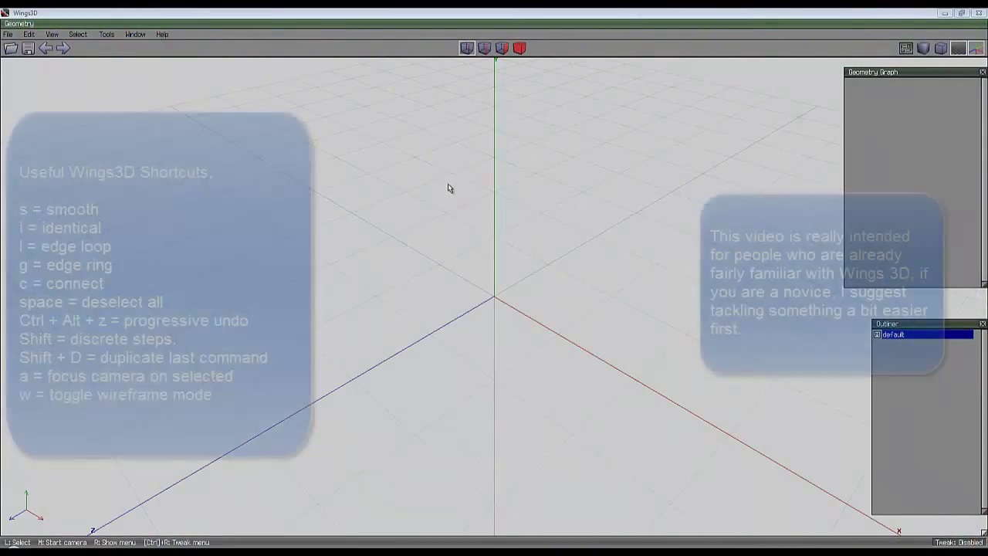
Create a cube and bevel all eight of its corner vertices
right_click(448, 183)
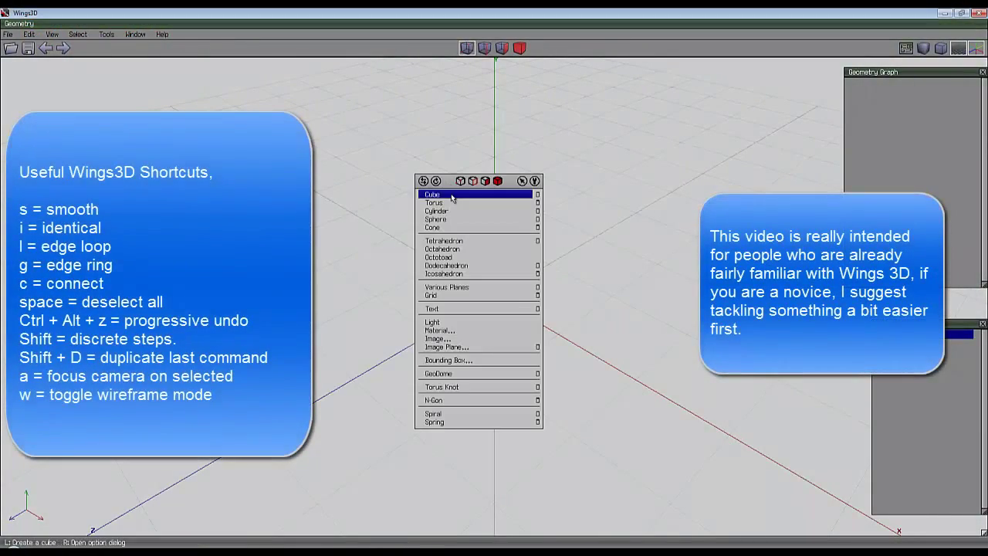
click(448, 195)
click(516, 195)
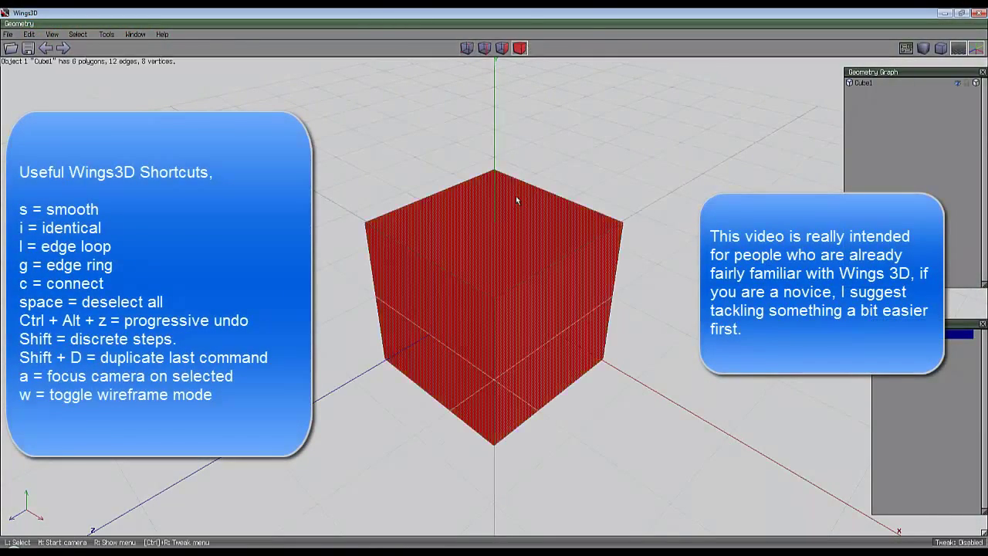
click(468, 48)
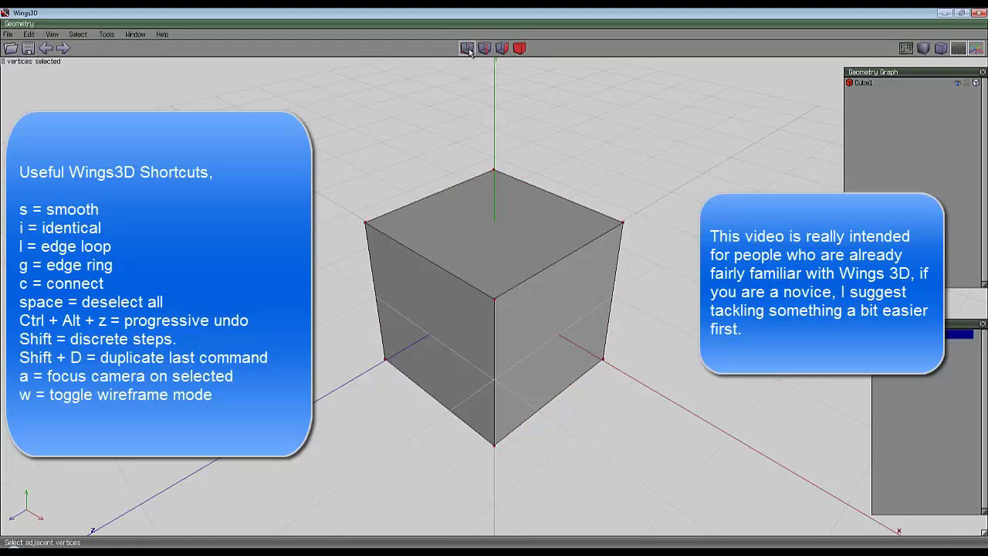
right_click(461, 149)
click(487, 285)
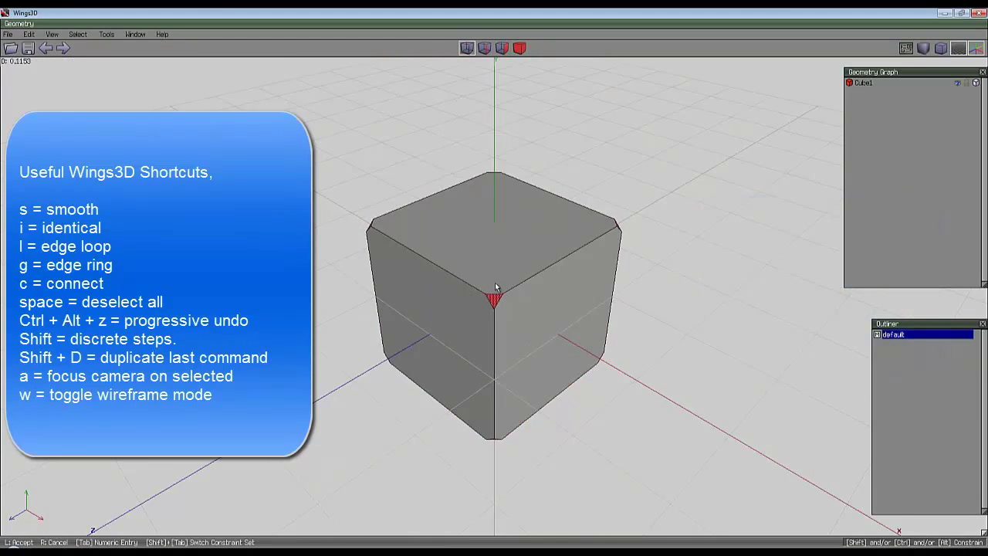
click(496, 288)
middle_click(496, 287)
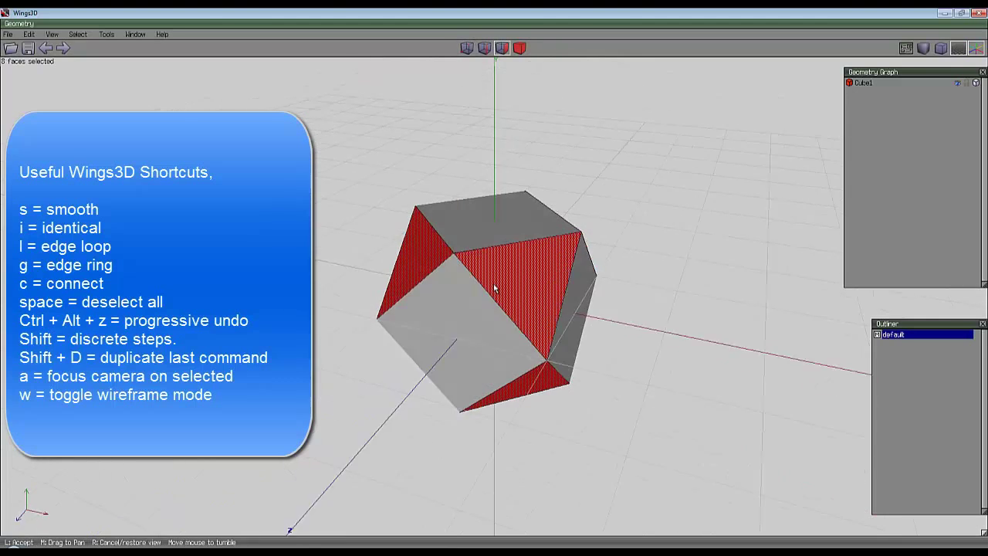
click(475, 260)
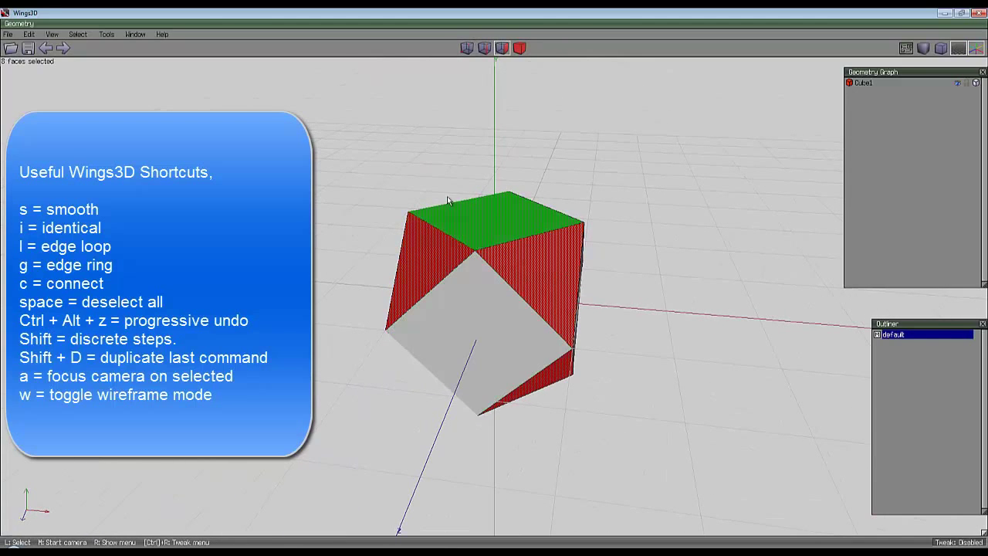
Run Cleanup on the bevelled object to leave a clean 14-face solid
click(519, 49)
right_click(585, 120)
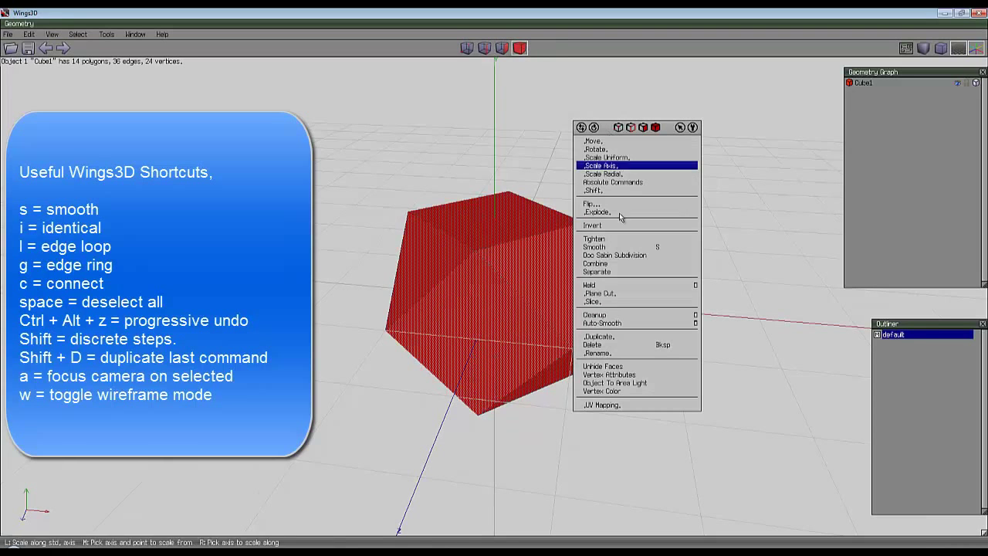
click(619, 315)
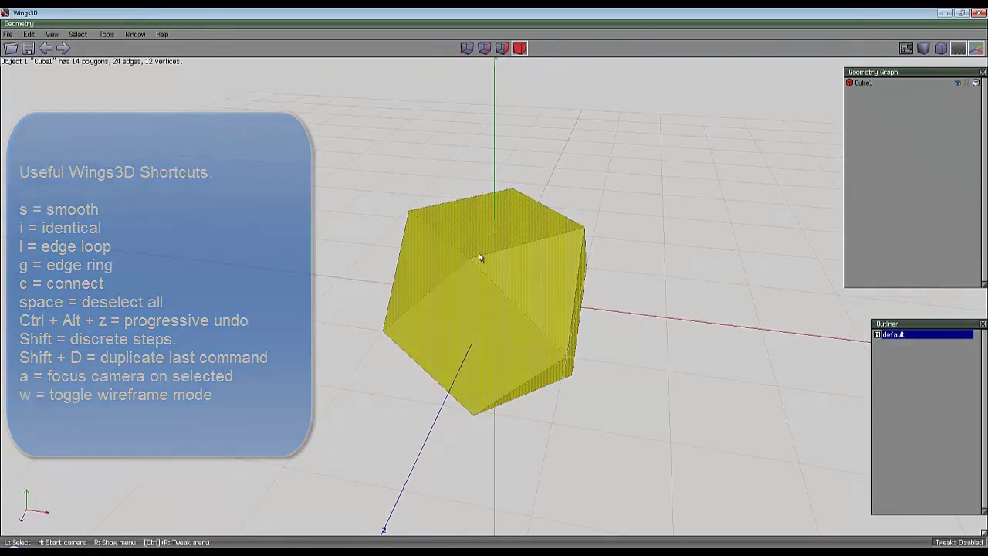
key(v)
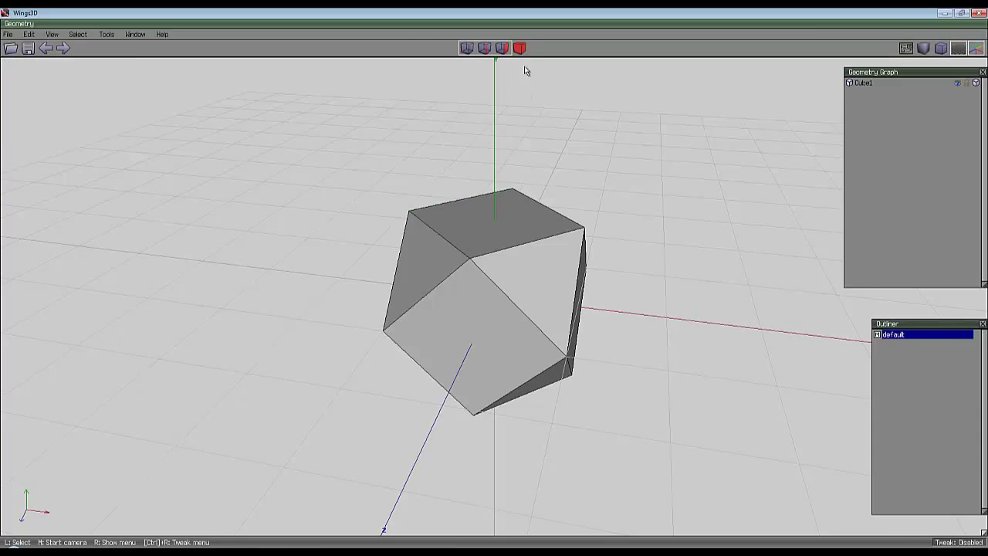
Connect all twelve vertices so each square face is split diagonally
click(515, 194)
key(b)
key(v)
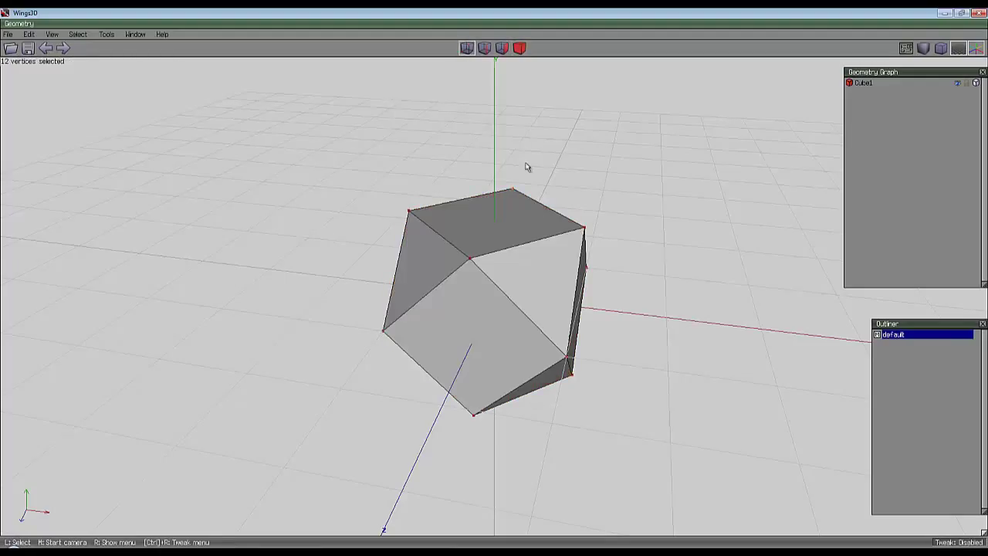
middle_drag(574, 160, 572, 160)
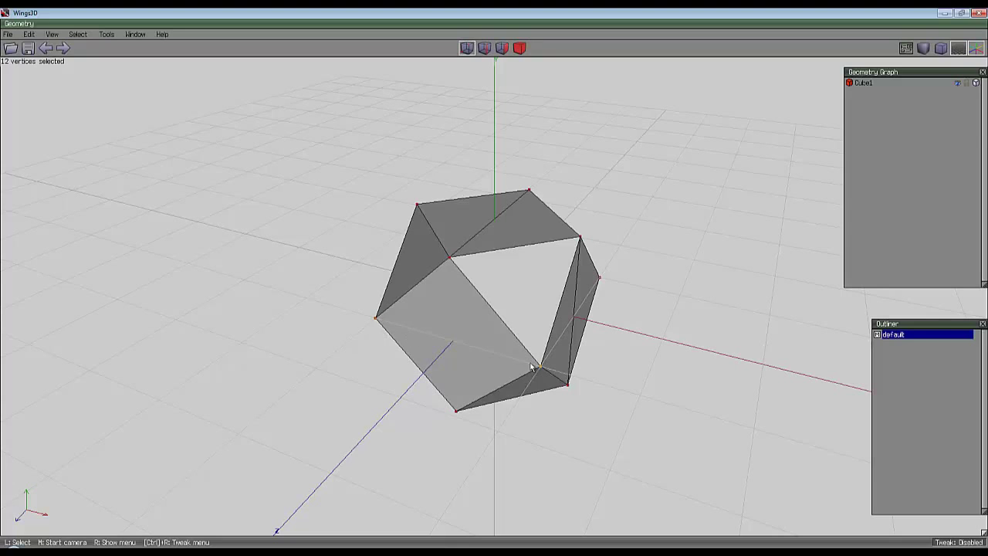
Move the whole object along a chosen axis
click(521, 49)
right_click(536, 156)
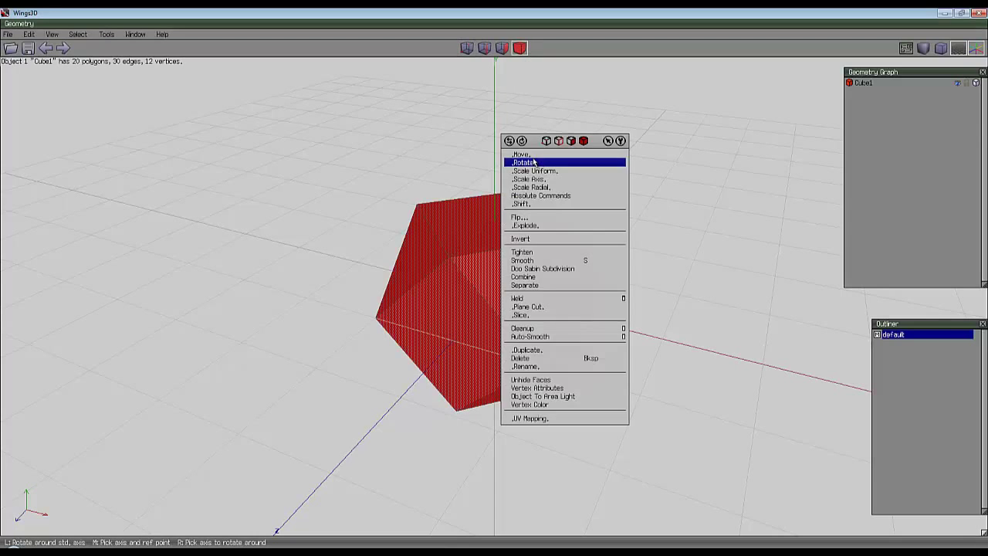
click(534, 162)
click(535, 187)
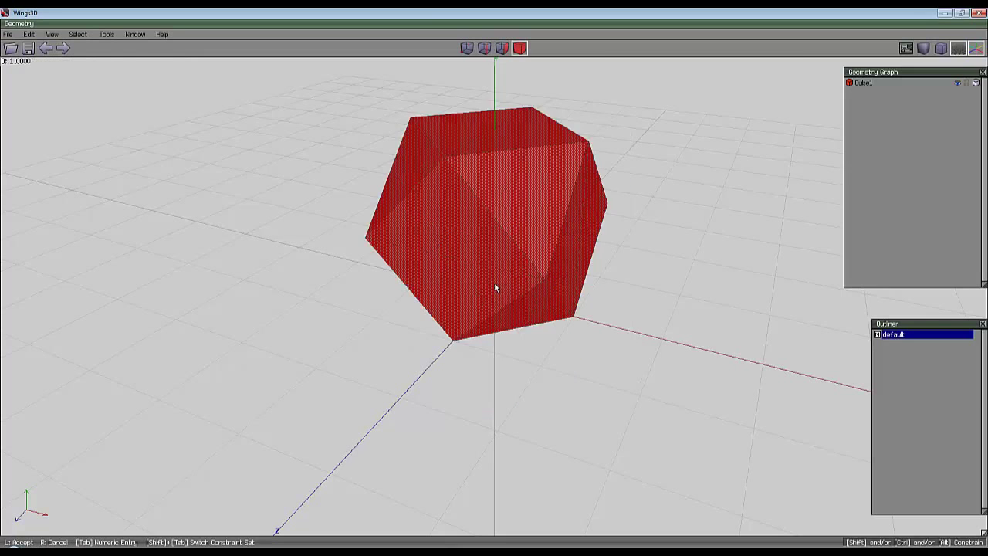
click(542, 191)
Dissolve the wrong diagonal edge on the lower face, returning to vertex mode
middle_click(541, 171)
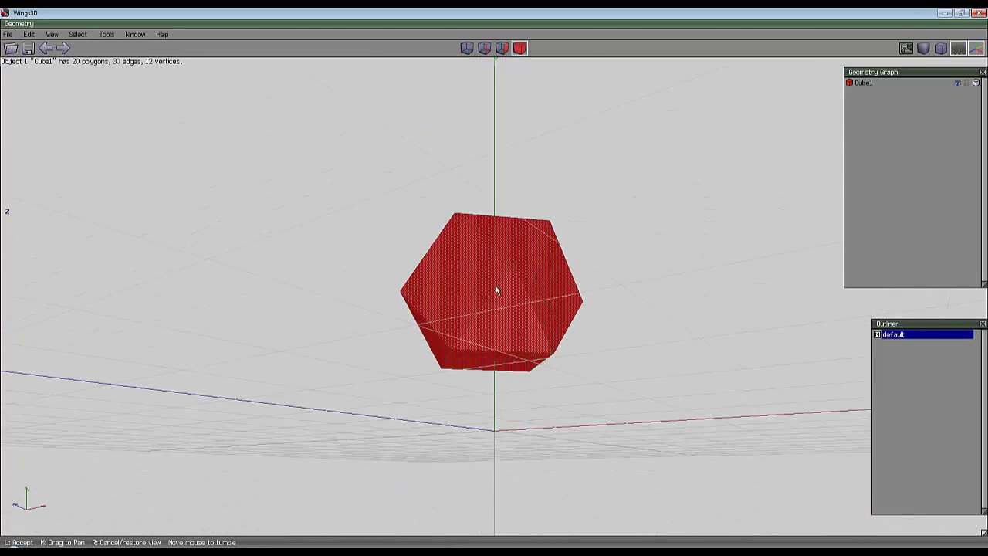
click(494, 282)
click(549, 171)
middle_click(548, 170)
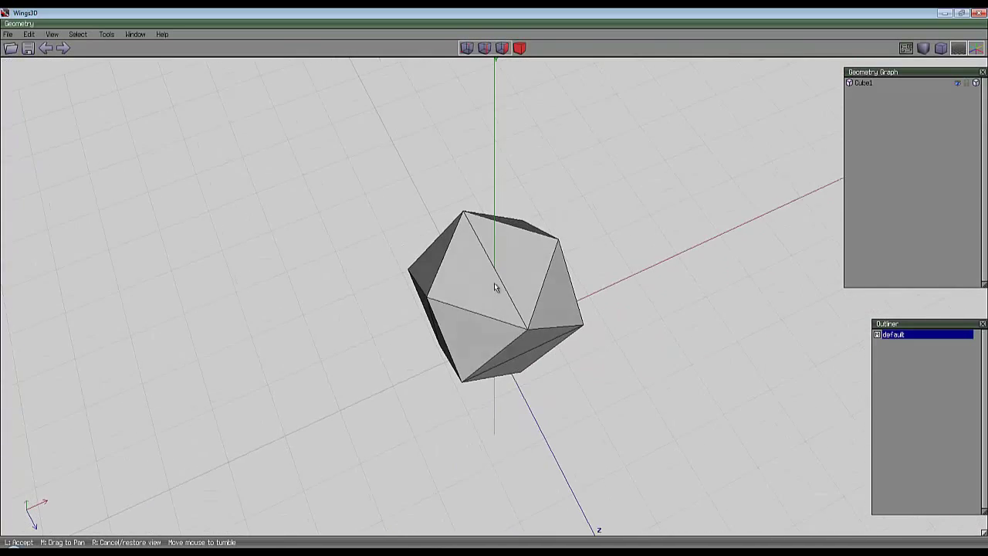
click(499, 234)
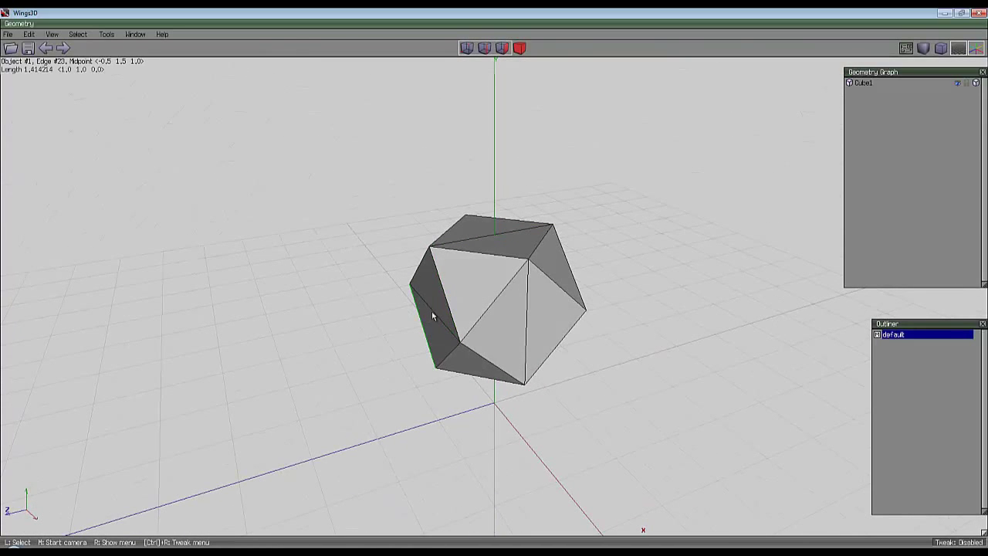
middle_click(528, 263)
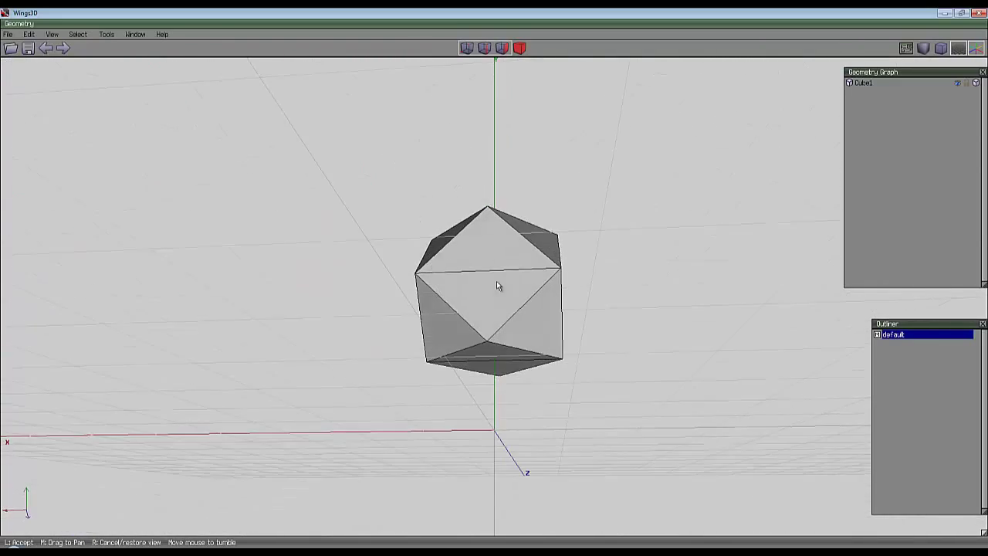
click(510, 340)
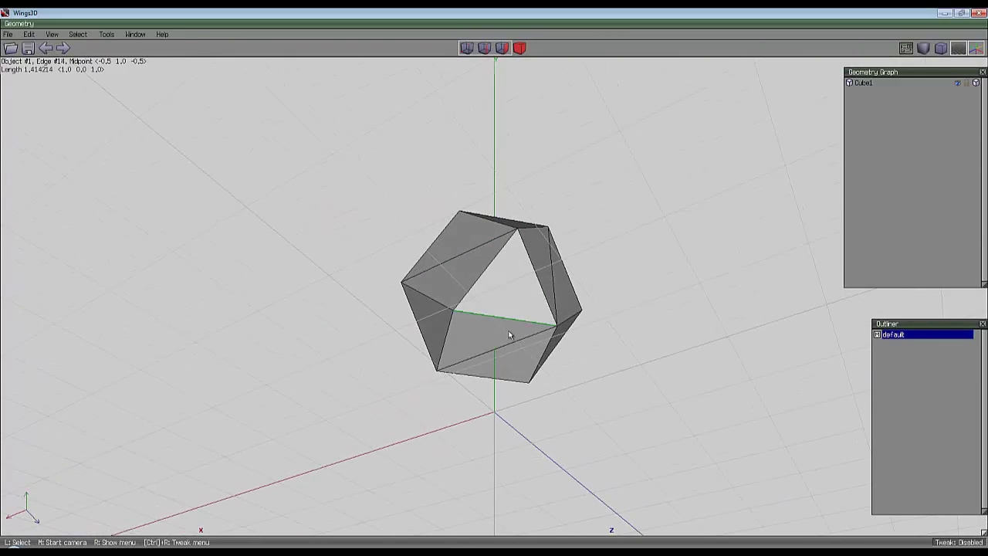
click(496, 350)
key(BackSpace)
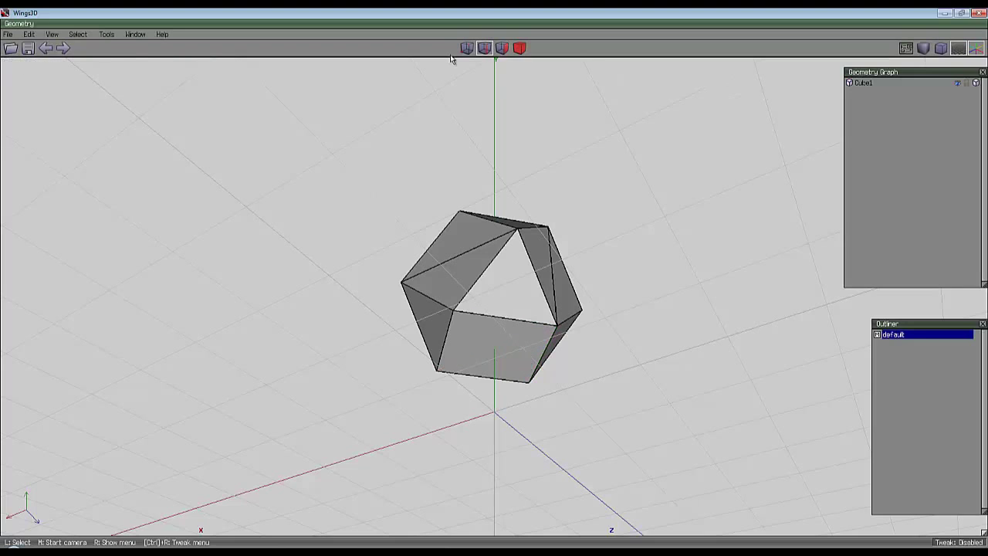
click(467, 48)
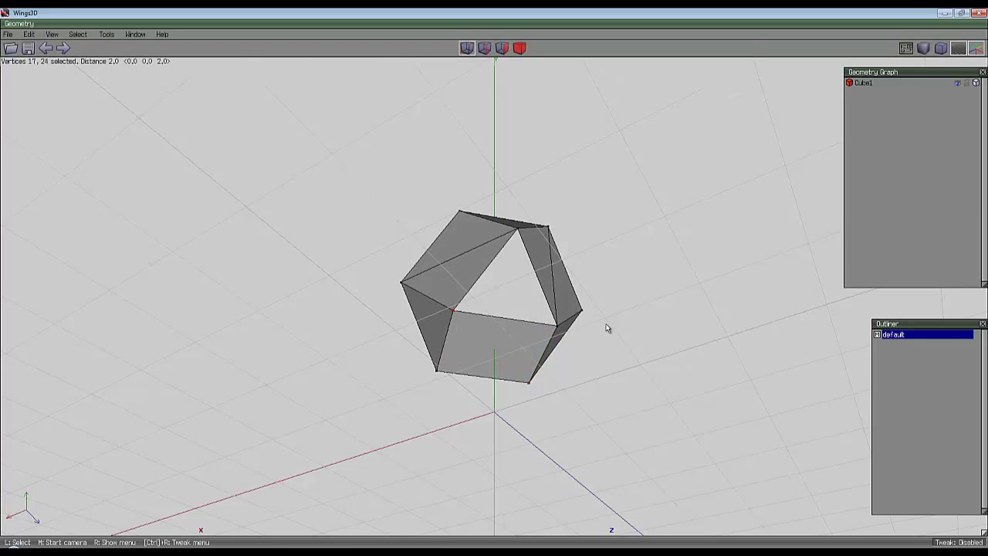
middle_click(495, 287)
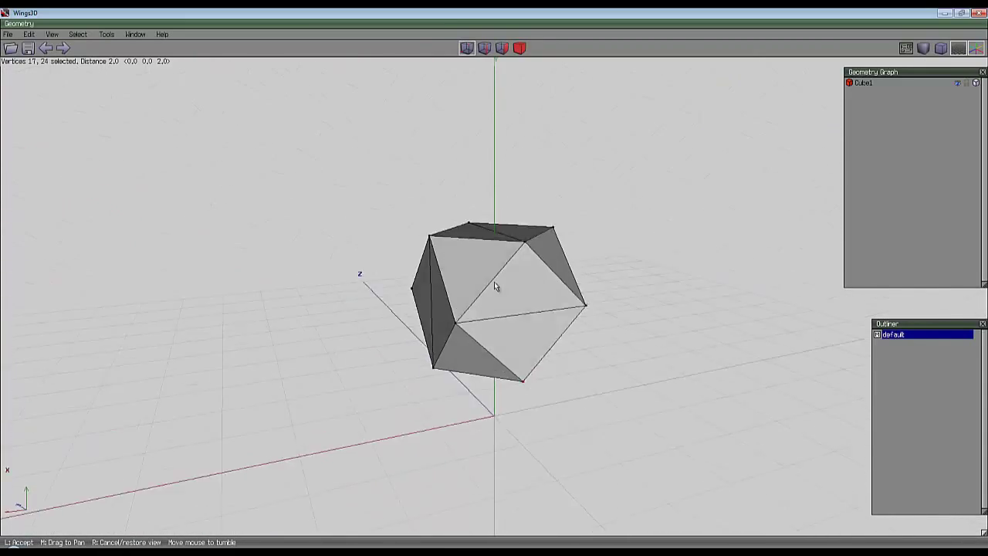
click(606, 346)
Smooth the icosahedron into a rounder ball
click(519, 48)
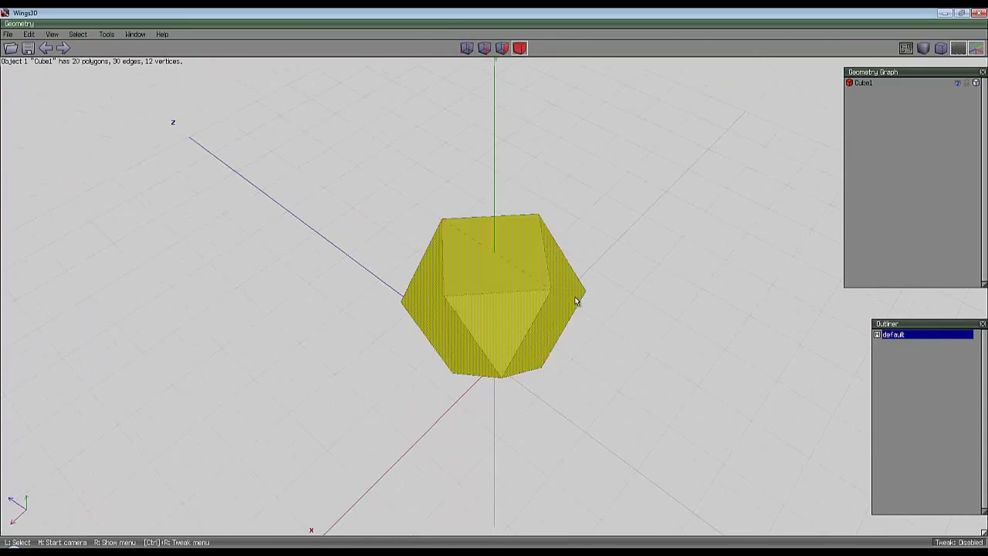
key(s)
middle_click(544, 299)
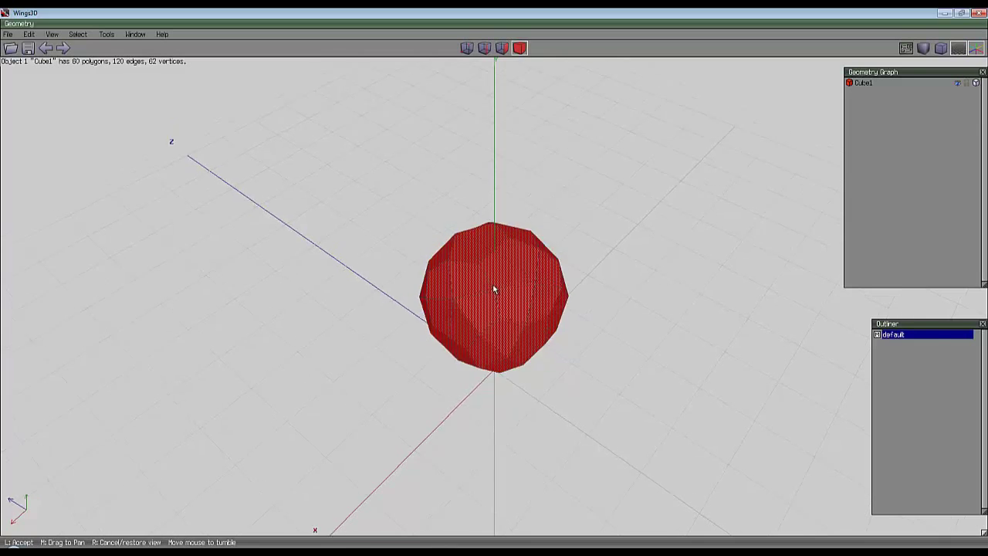
click(506, 301)
Select seam edges, extend them into full edge loops, and bevel them into bands
key(2)
click(460, 213)
click(495, 217)
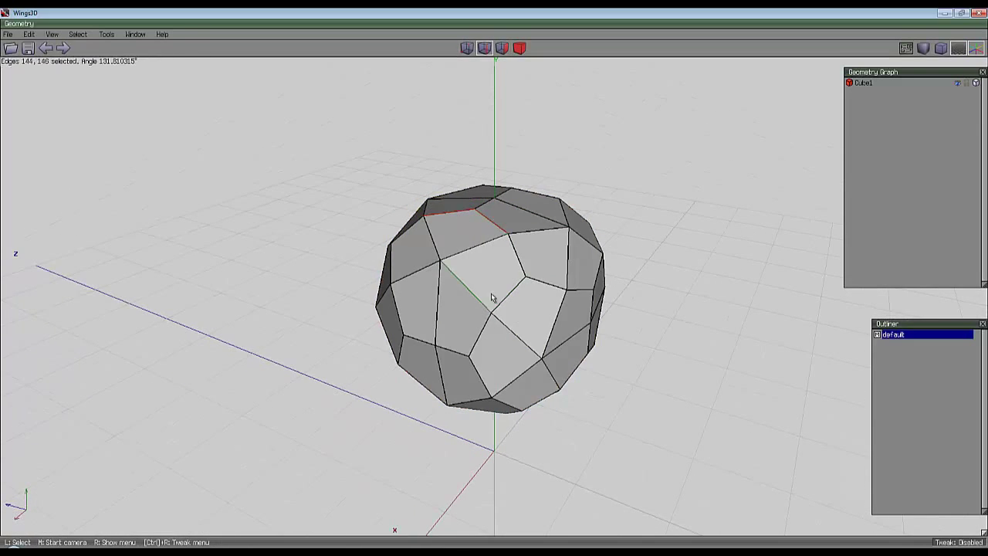
middle_click(505, 307)
click(421, 263)
mouse_move(420, 261)
mouse_down()
mouse_move(412, 305)
mouse_move(421, 334)
mouse_up()
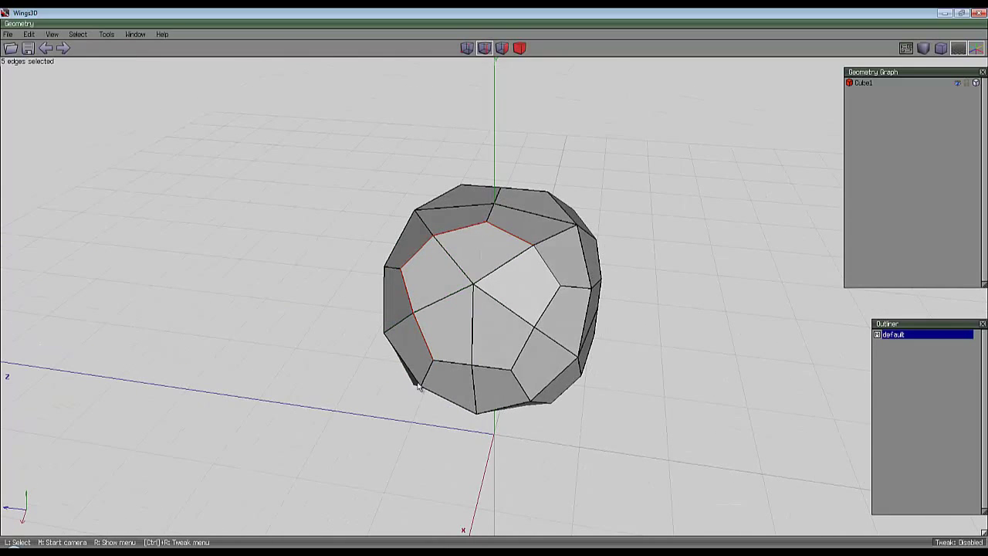
key(l)
middle_click(496, 287)
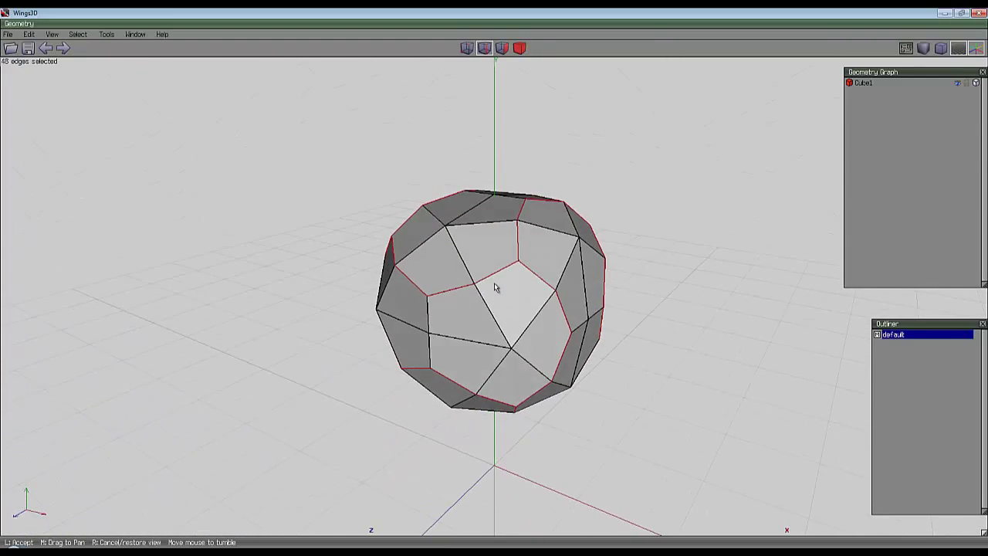
click(497, 286)
right_click(588, 168)
click(594, 314)
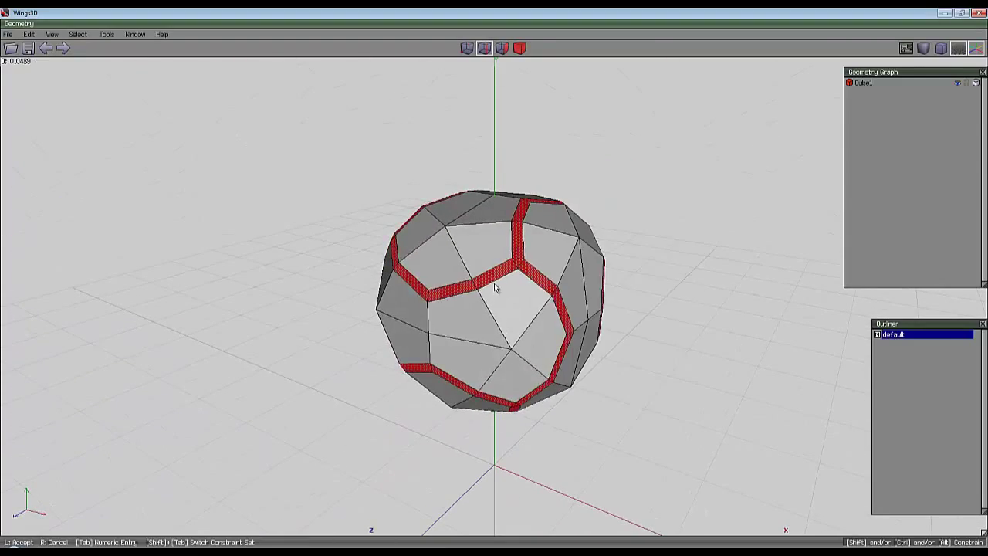
click(585, 290)
Invert the selection to the panels between the bands and smooth them
click(78, 34)
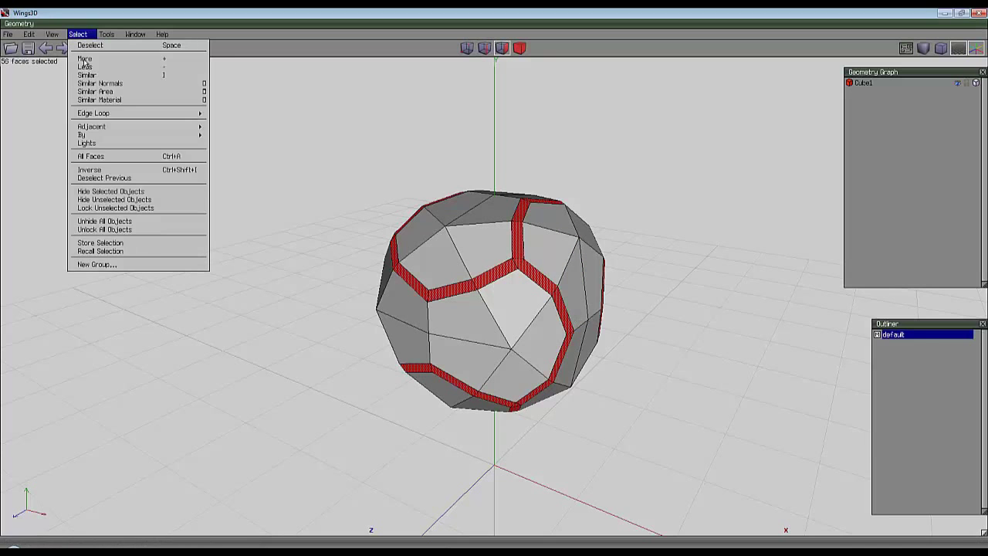
click(101, 178)
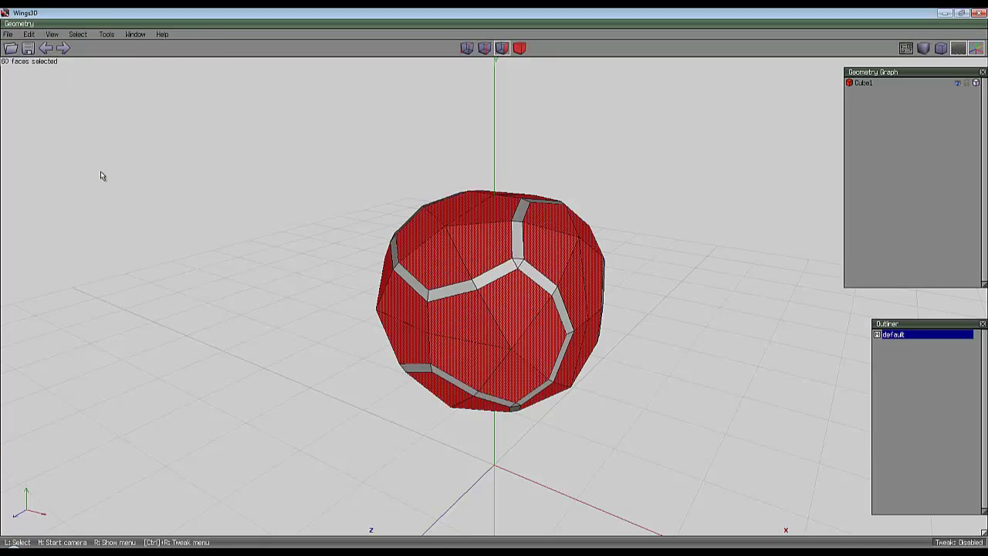
key(s)
middle_click(201, 201)
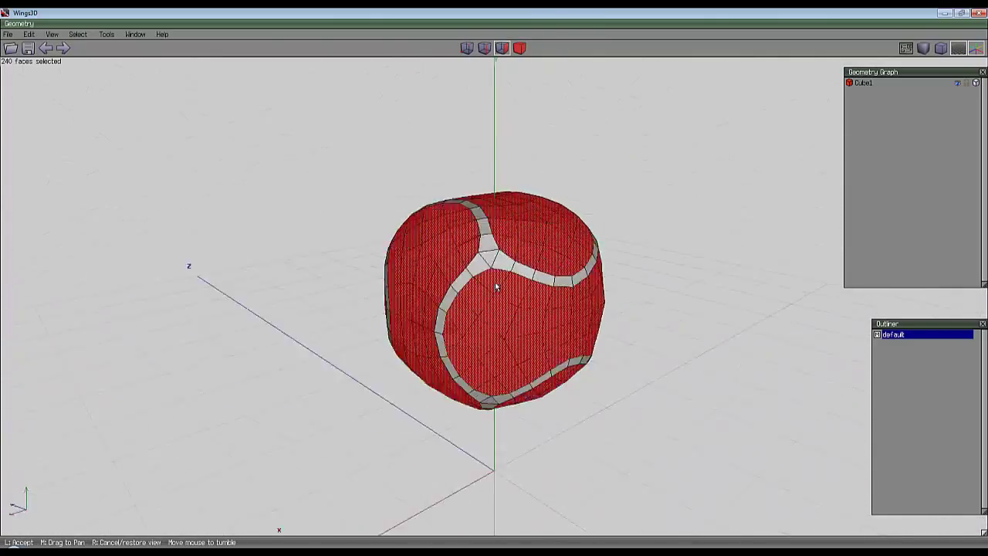
click(495, 282)
scroll(552, 294, up, 3)
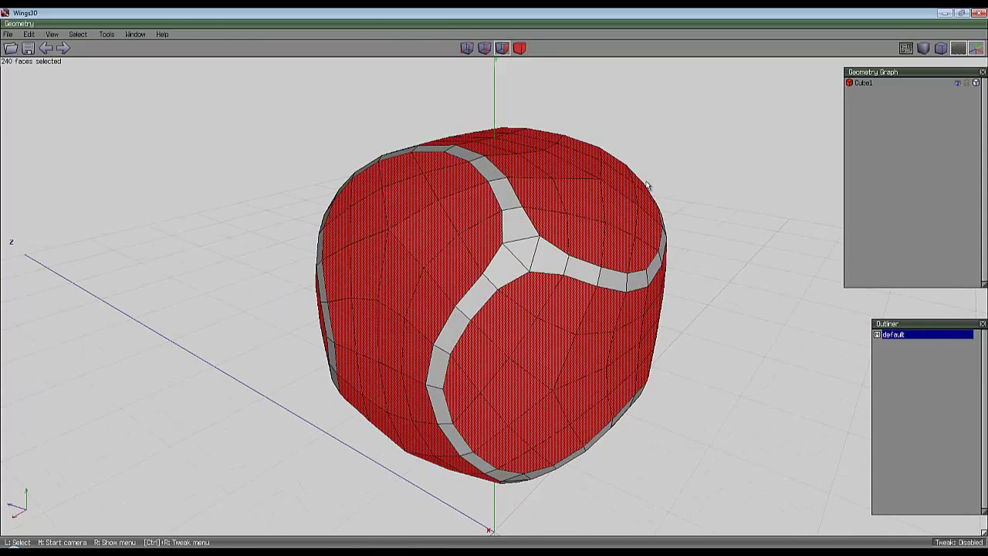
Assign the selected panel faces a new material named Green with a light-green diffuse colour
right_click(655, 108)
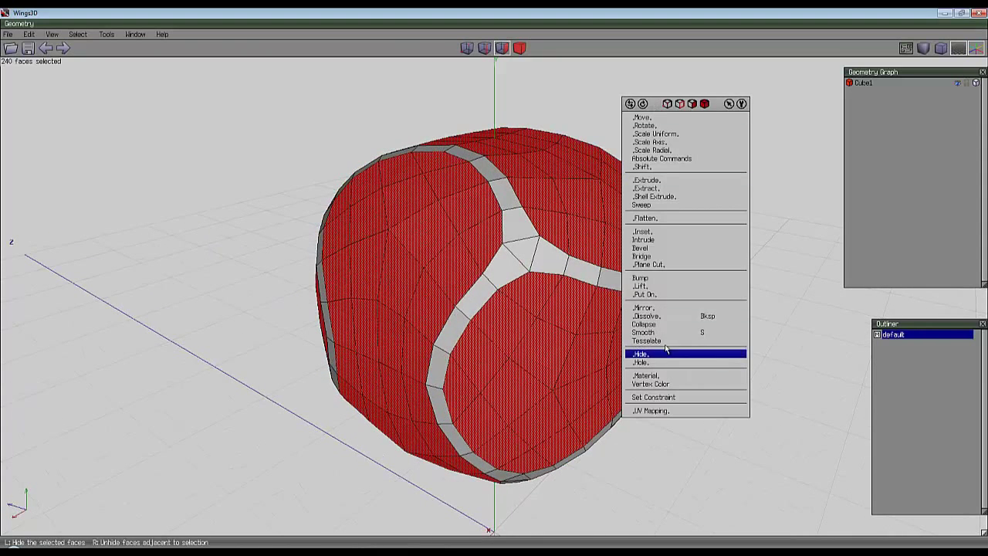
click(675, 376)
text(Green)
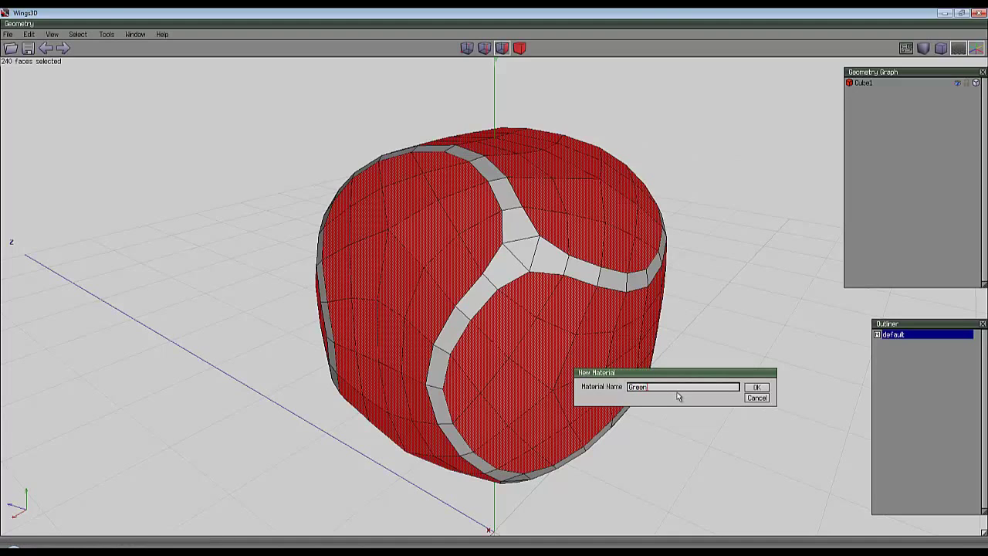
key(Return)
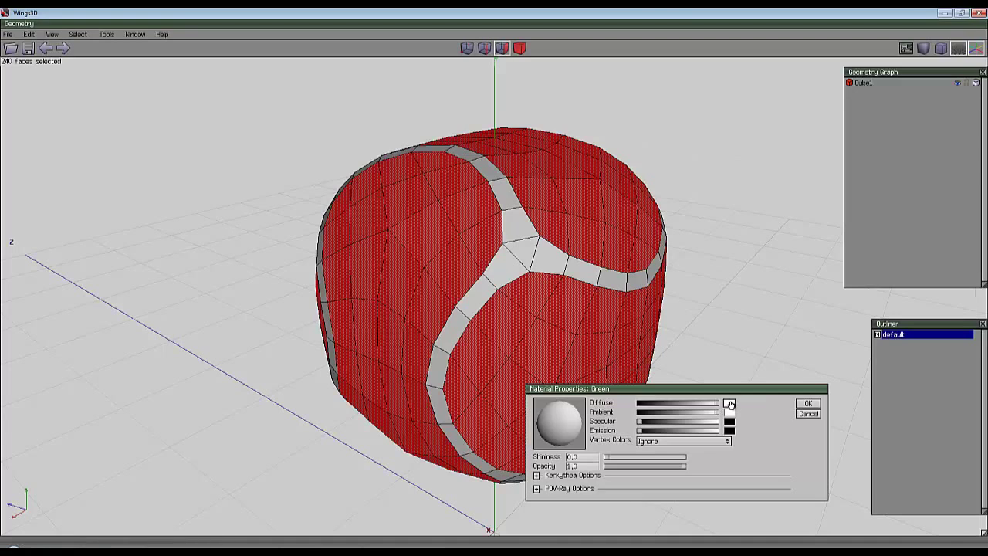
click(730, 404)
drag(754, 430, 749, 413)
click(808, 413)
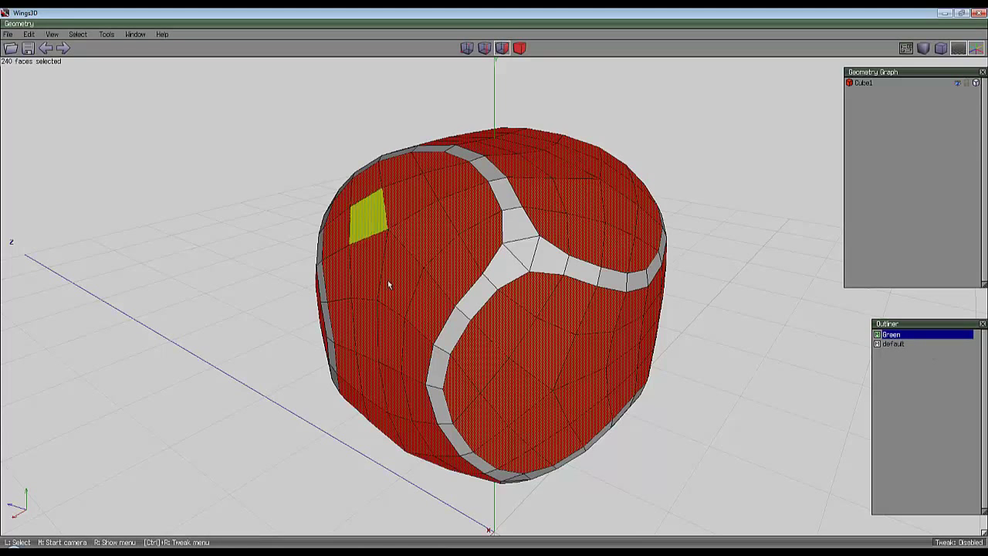
Inset the selected green panel faces to add supporting rings beside the seams
mouse_move(495, 287)
middle_down()
mouse_move(555, 172)
mouse_move(495, 283)
mouse_move(526, 177)
middle_up()
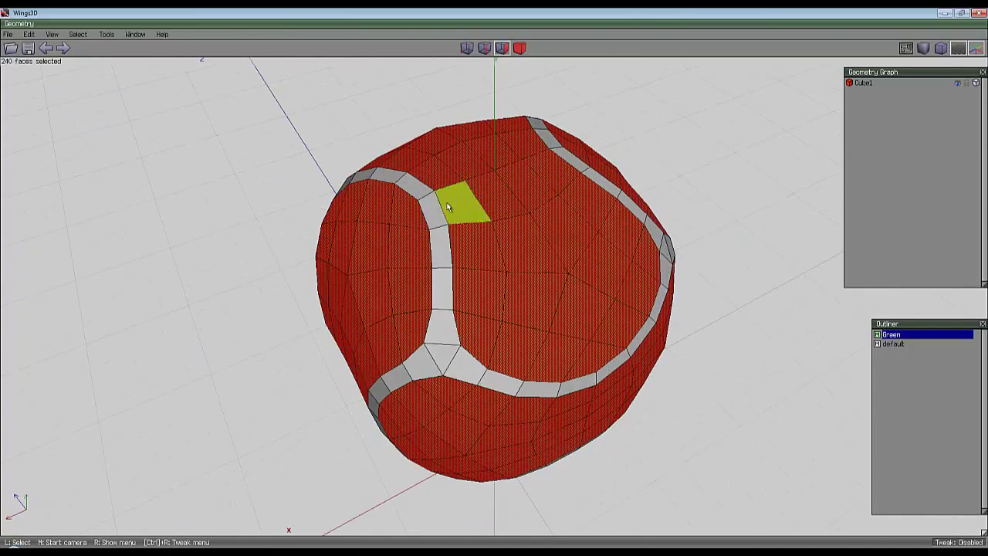
middle_drag(441, 203, 613, 147)
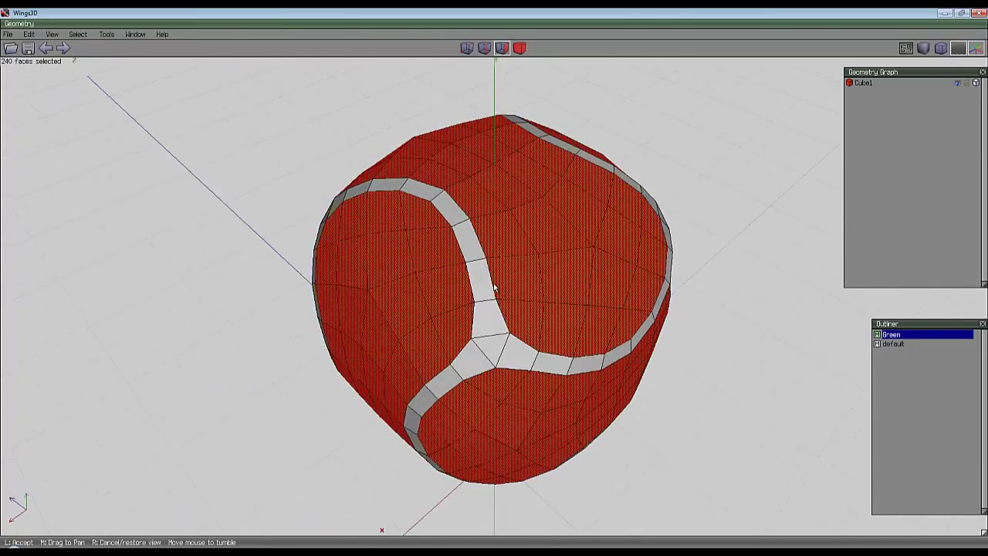
right_click(622, 116)
click(624, 241)
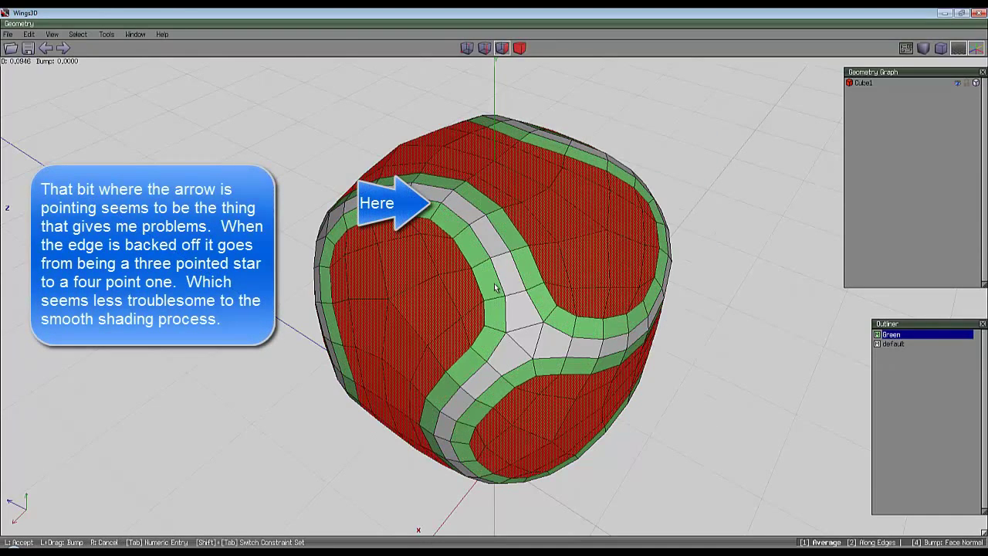
click(461, 232)
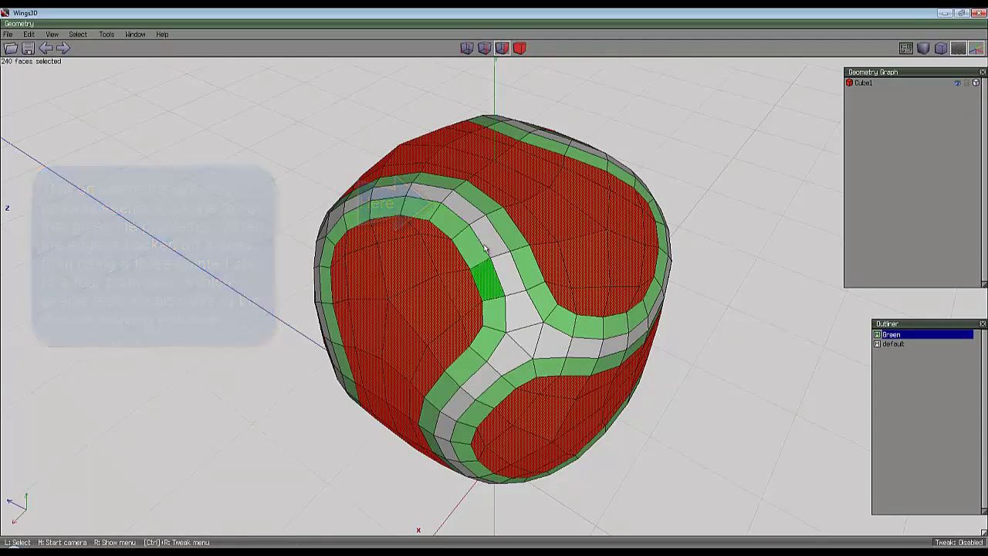
middle_click(495, 287)
Select all vertices and Inflate them into a round sphere using numeric entry
click(495, 288)
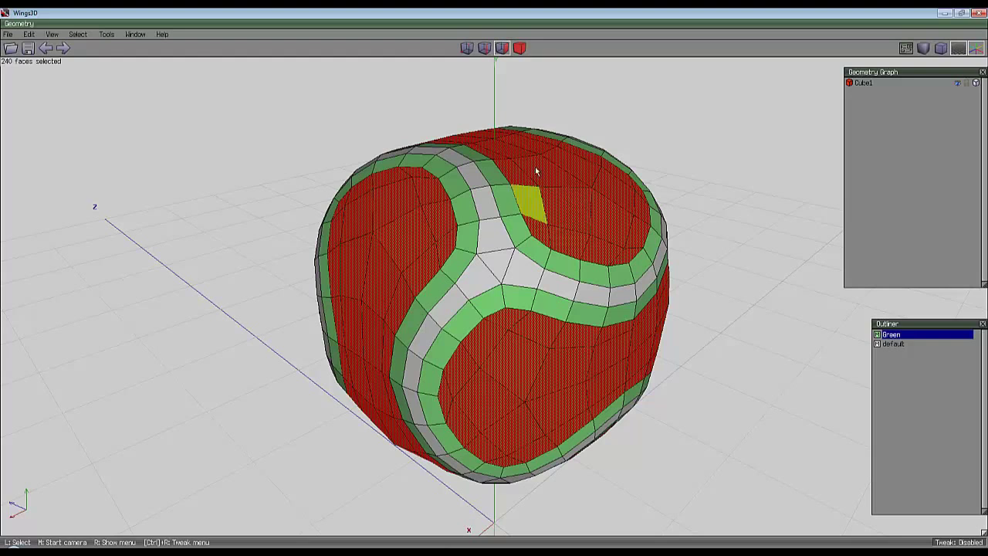
click(520, 47)
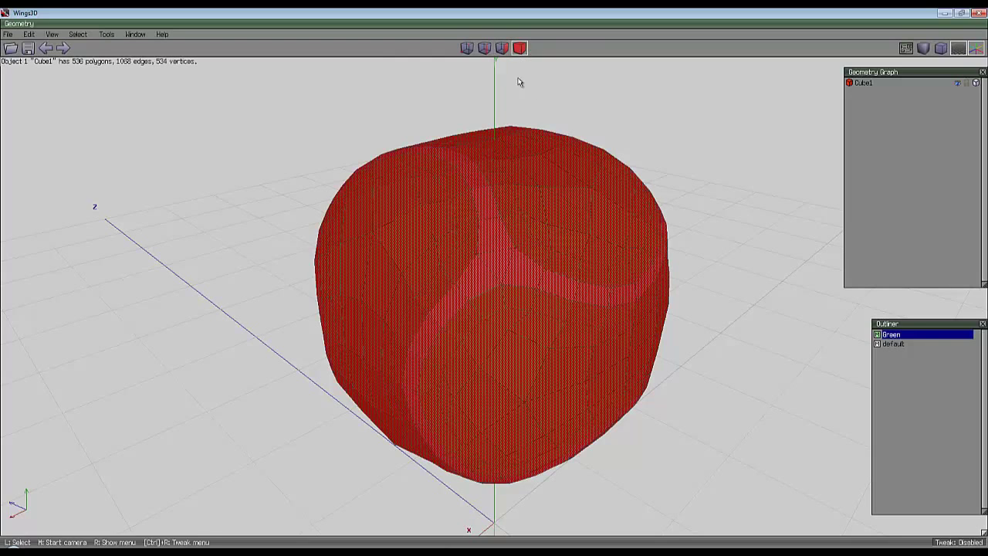
click(469, 48)
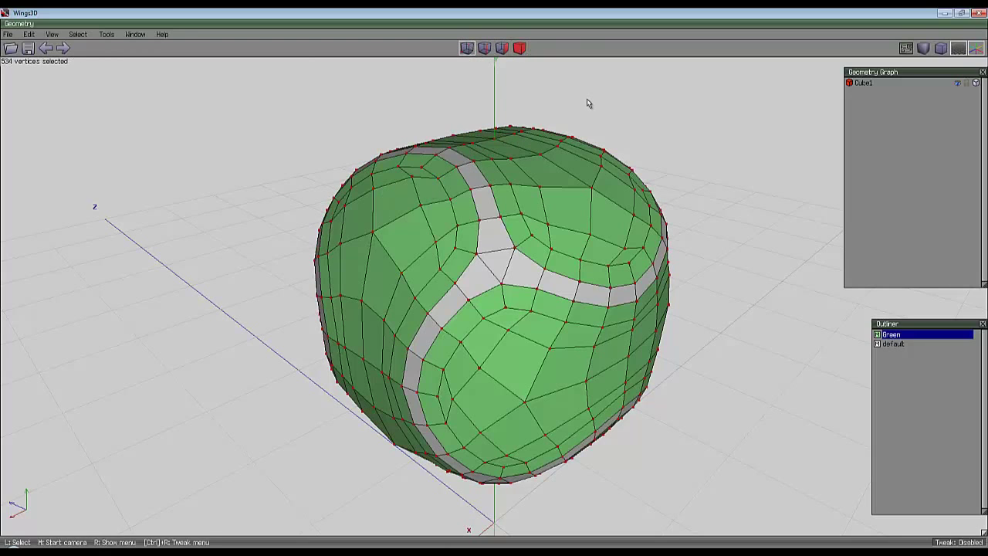
right_click(586, 102)
click(598, 278)
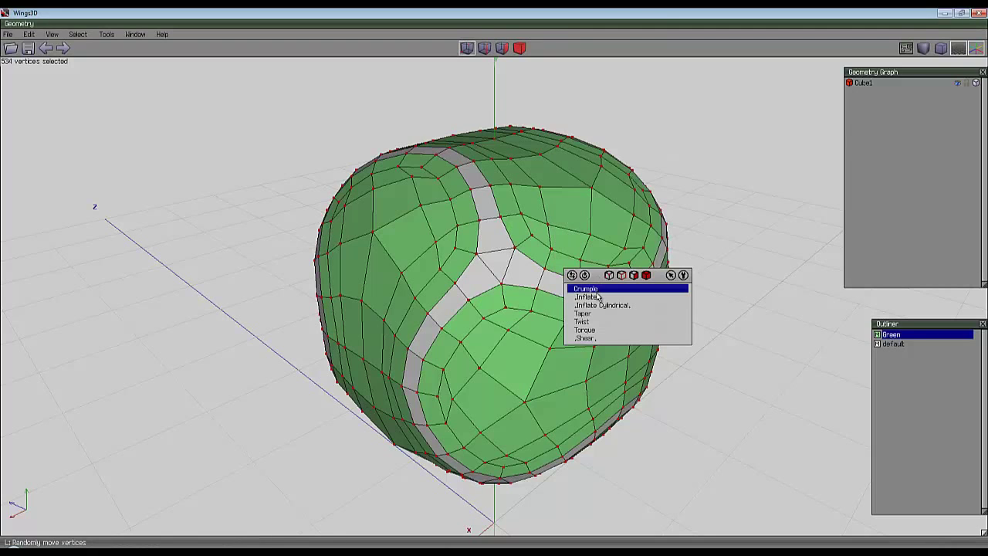
click(597, 298)
key(Tab)
text(1)
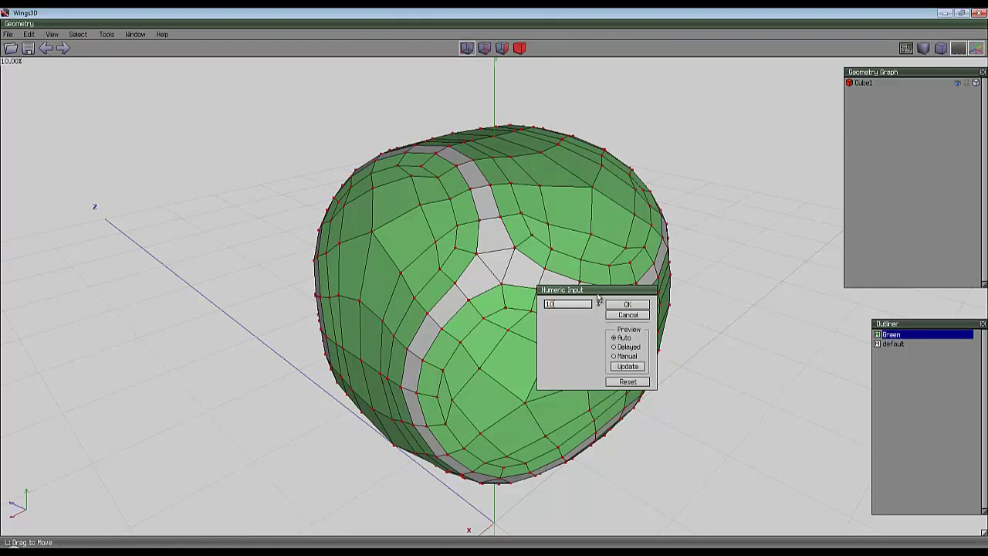
click(606, 301)
mouse_move(549, 155)
middle_down()
mouse_move(562, 154)
mouse_move(541, 142)
middle_up()
key(space)
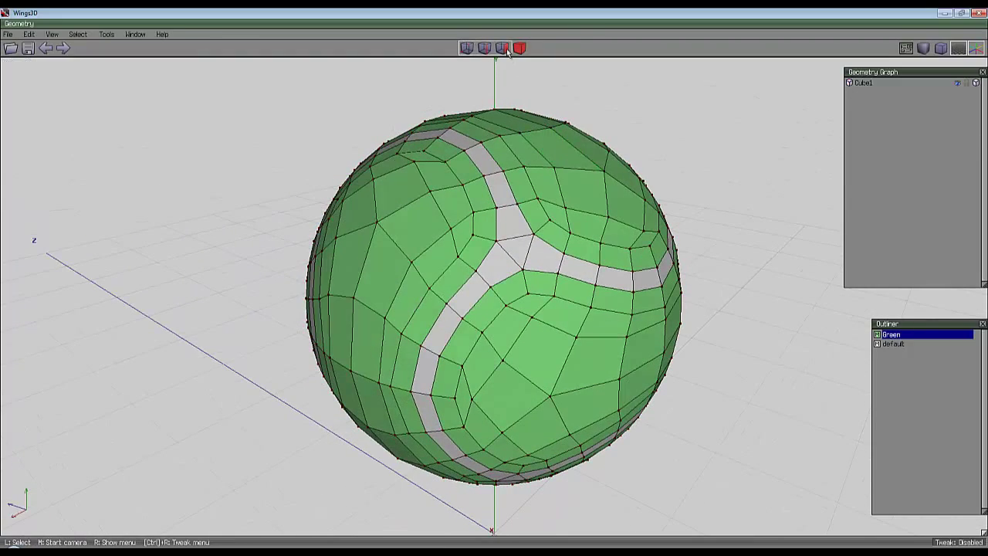
Select all Green-material faces, intrude them, and grow the selection to the new border faces
right_click(892, 336)
click(884, 349)
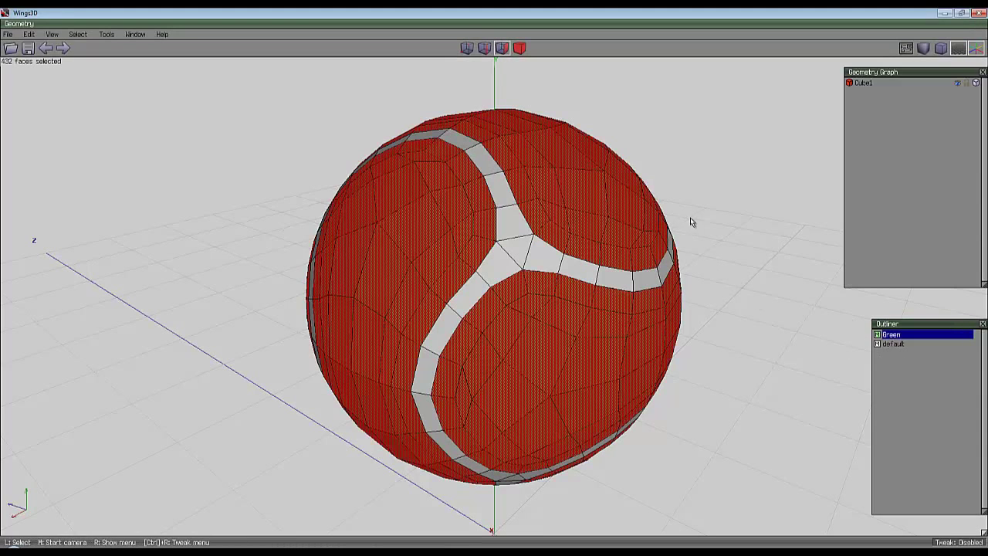
middle_drag(589, 181, 572, 185)
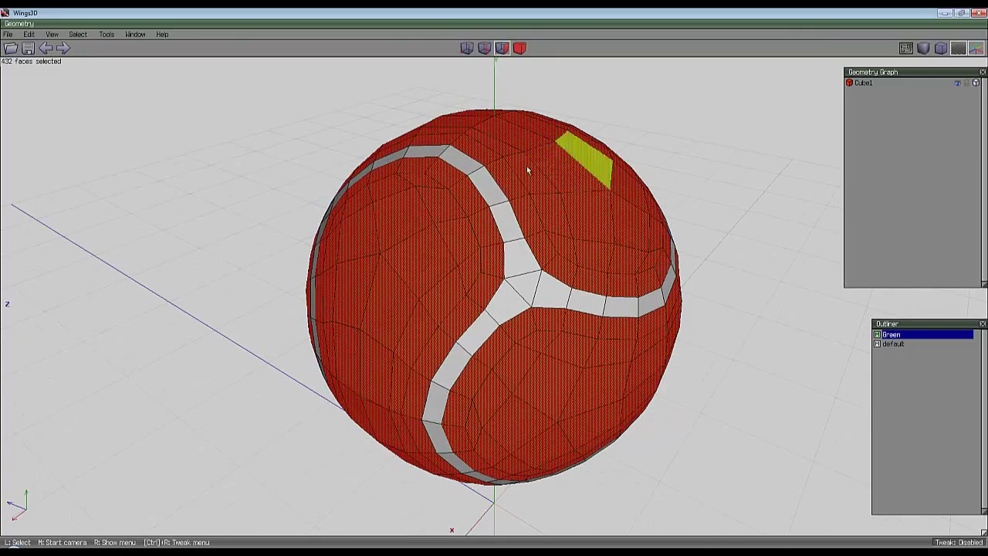
scroll(495, 231, up, 5)
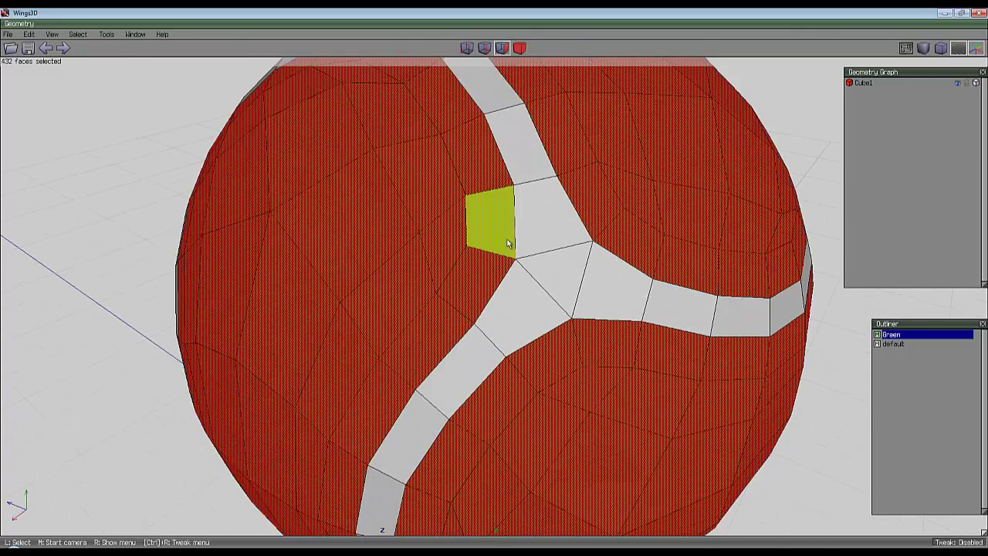
right_click(543, 199)
click(546, 333)
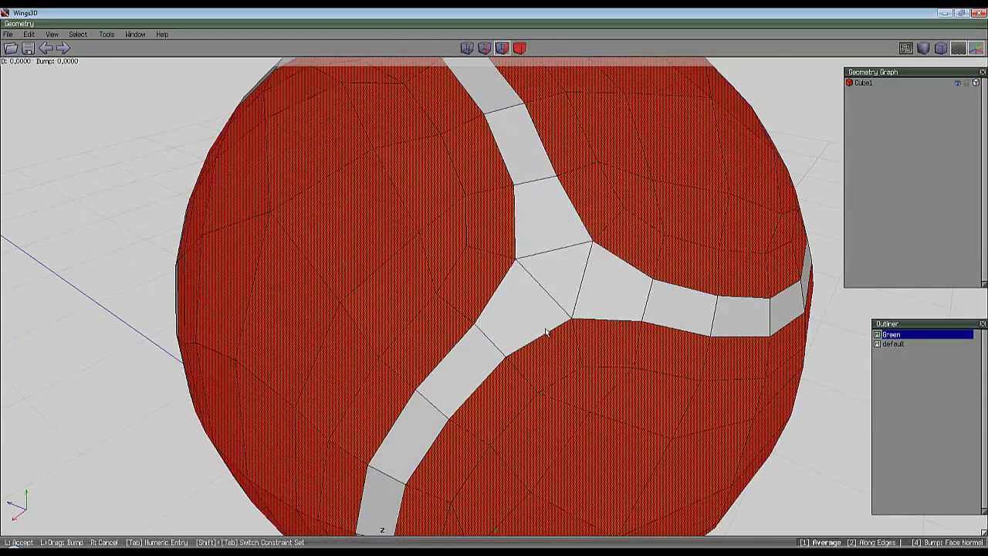
click(502, 292)
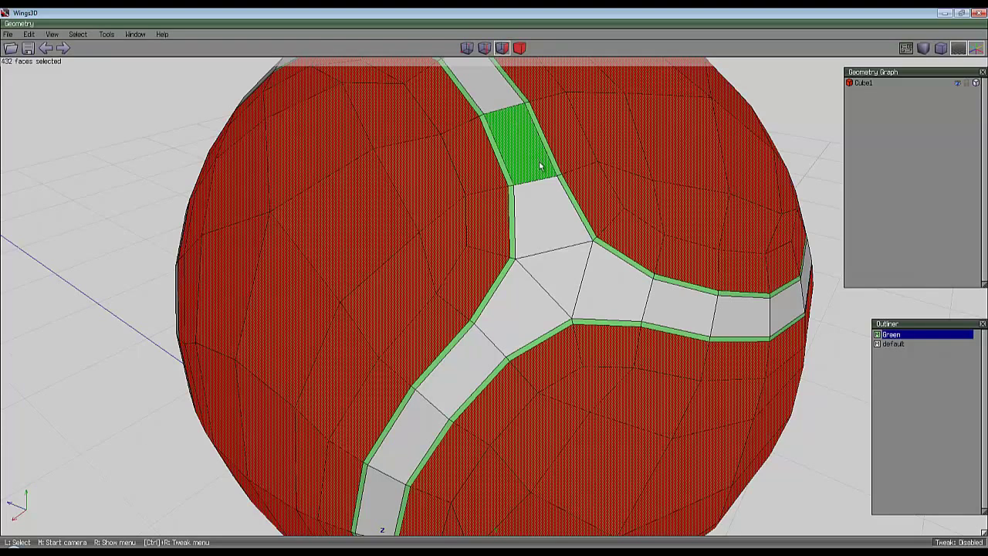
key(plus)
Invert to the grey seam strip, inset it with a thin border, and grow the selection
click(78, 34)
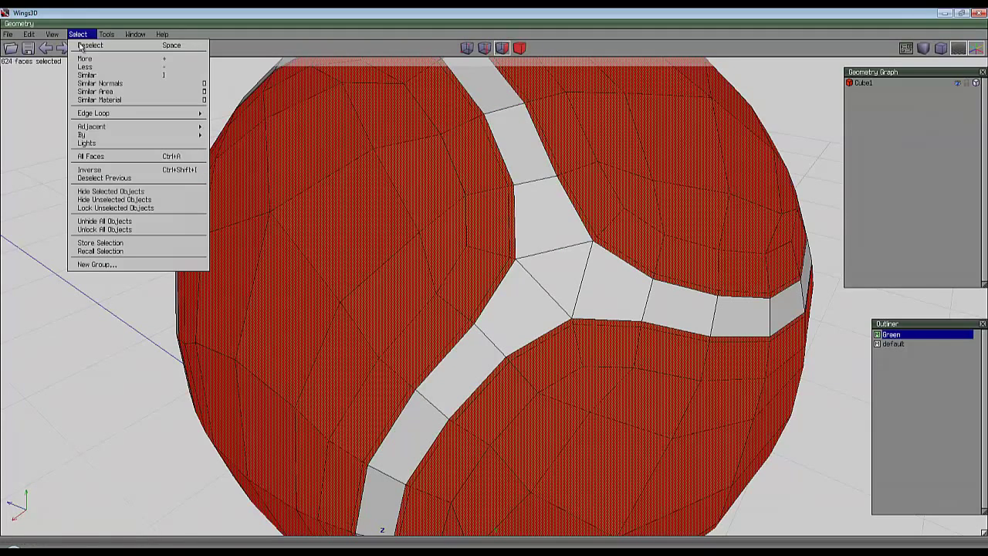
click(93, 170)
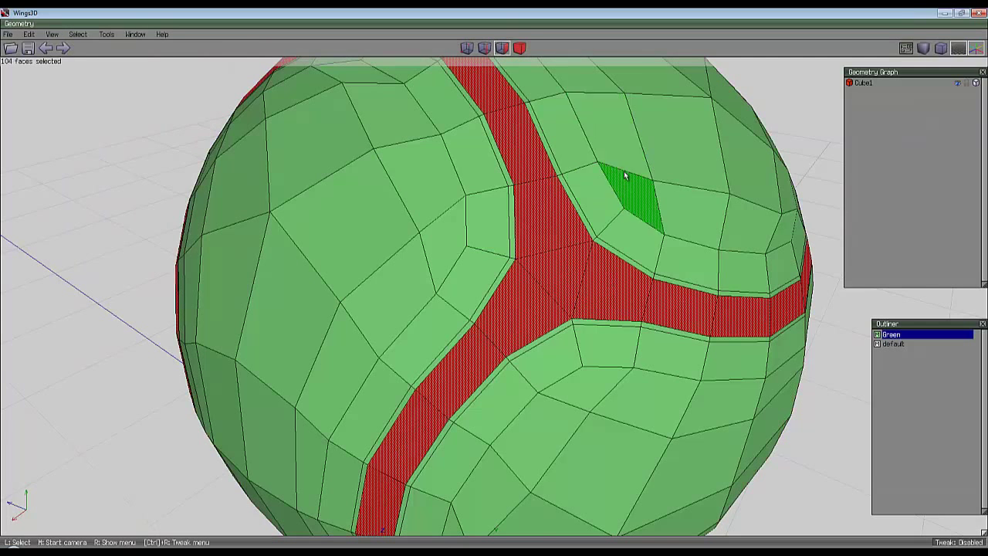
right_click(644, 151)
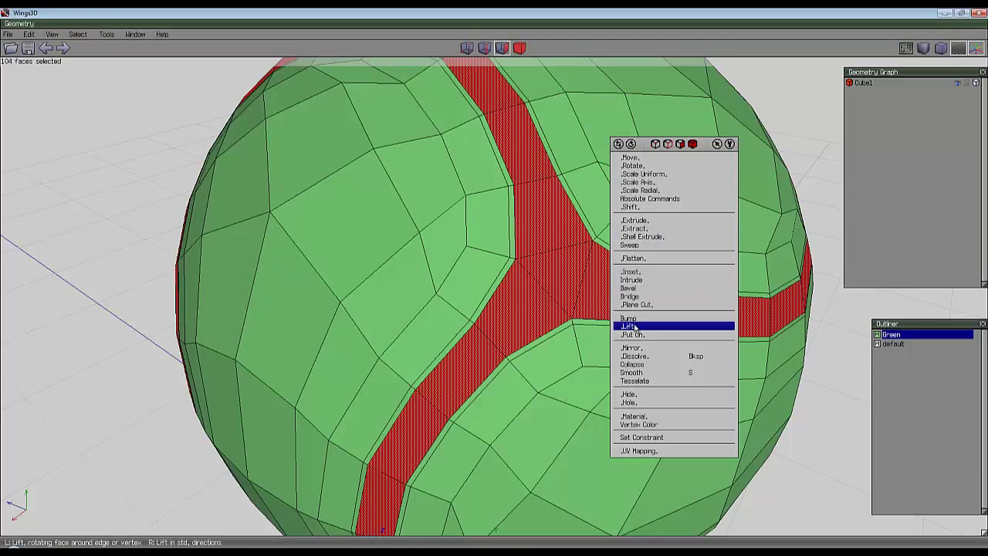
click(647, 277)
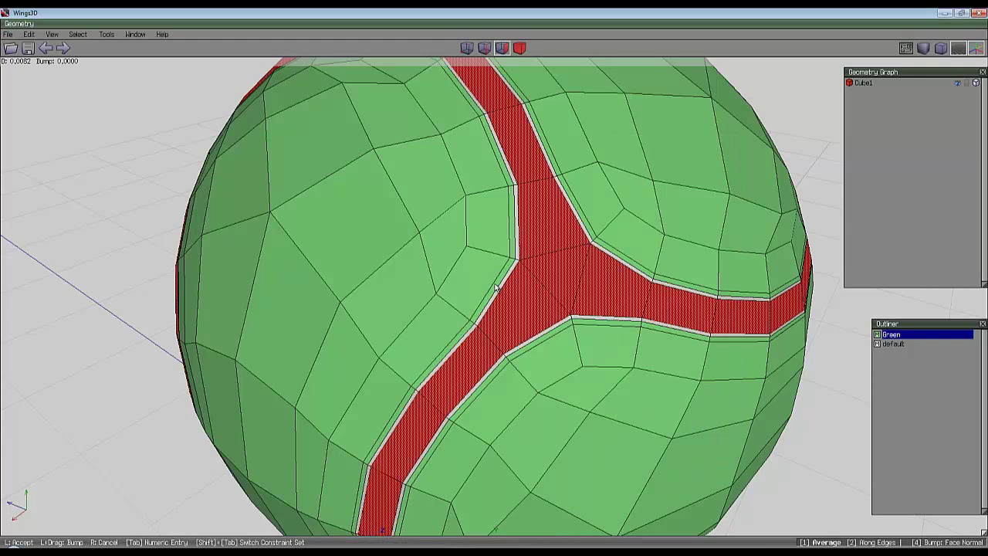
click(496, 288)
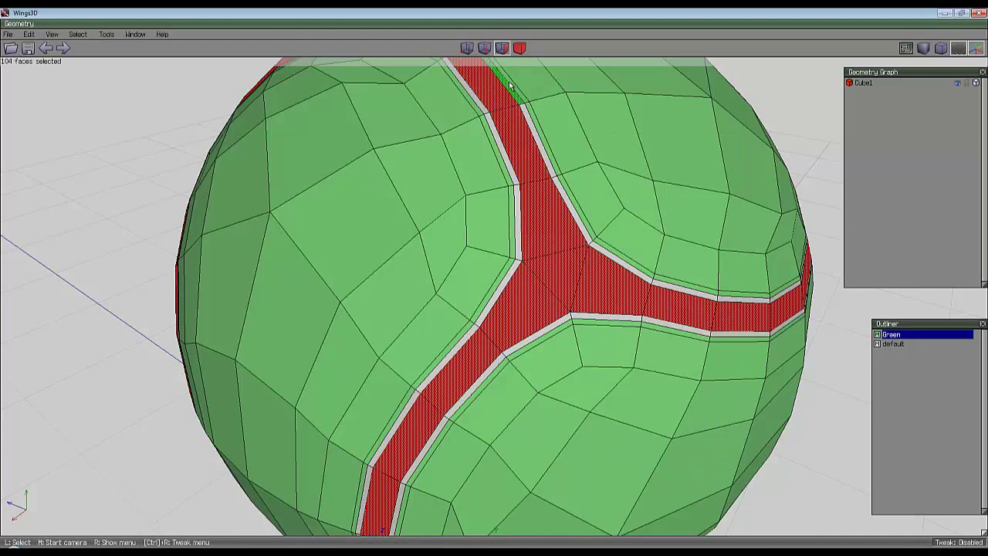
key(plus)
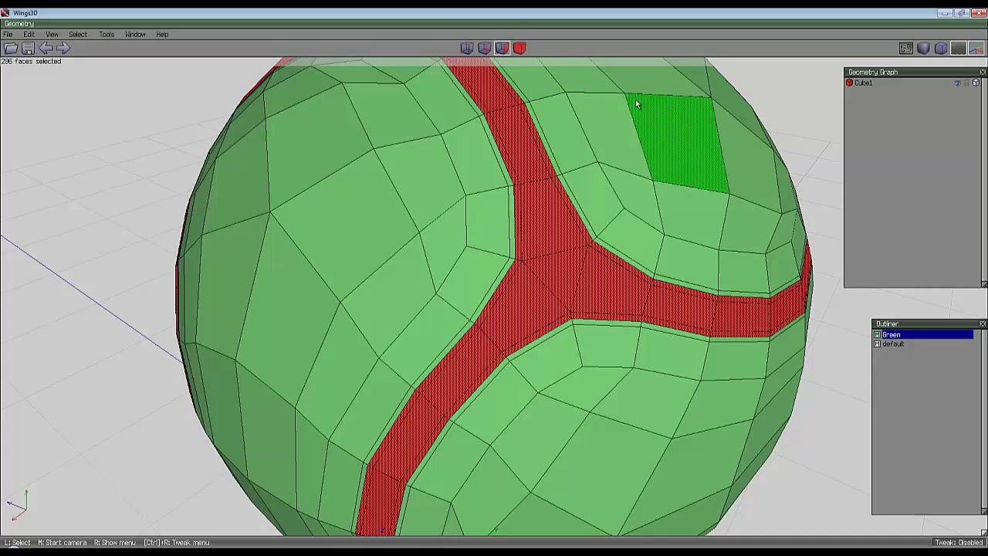
Extrude the seam faces inward along their normals to form a recessed groove
right_click(635, 99)
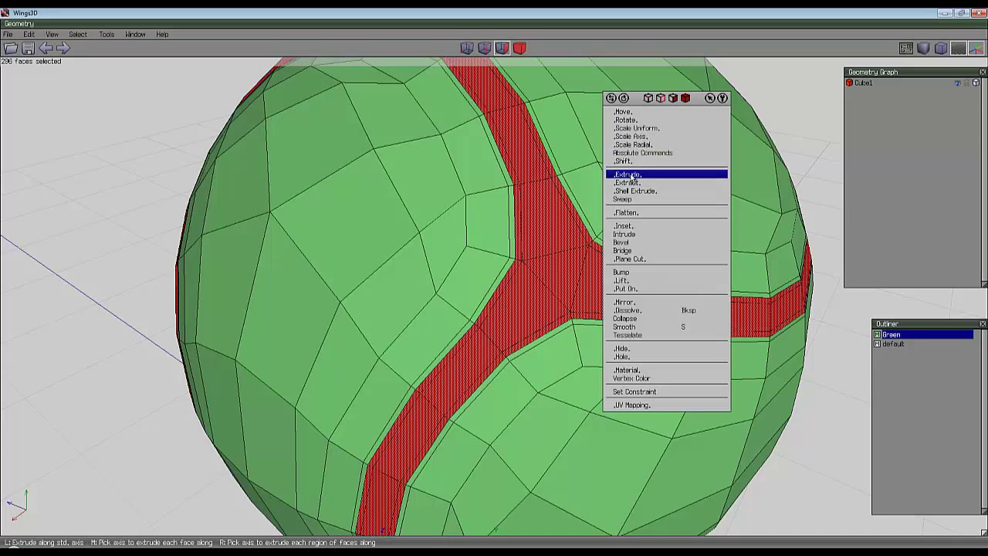
click(633, 176)
click(634, 186)
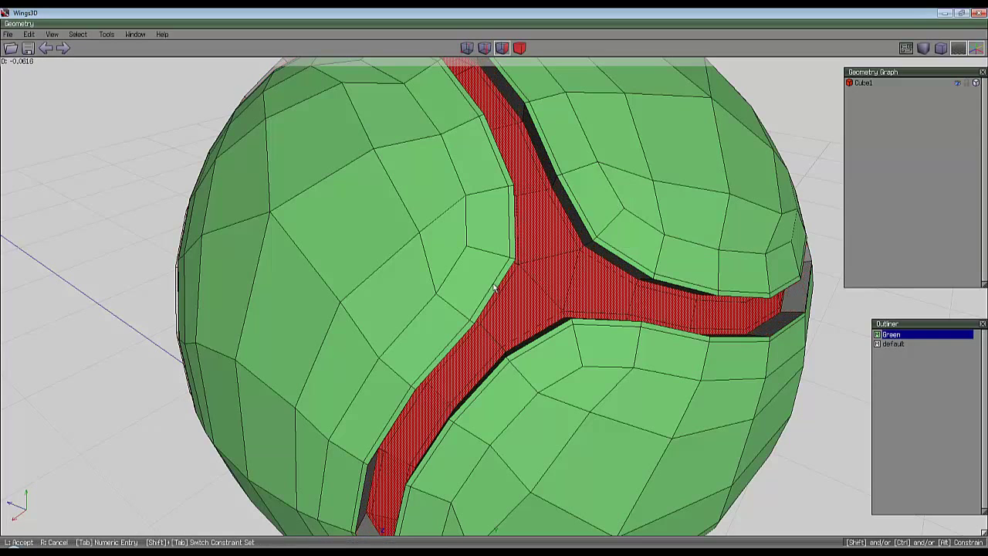
click(495, 287)
middle_drag(626, 220, 495, 282)
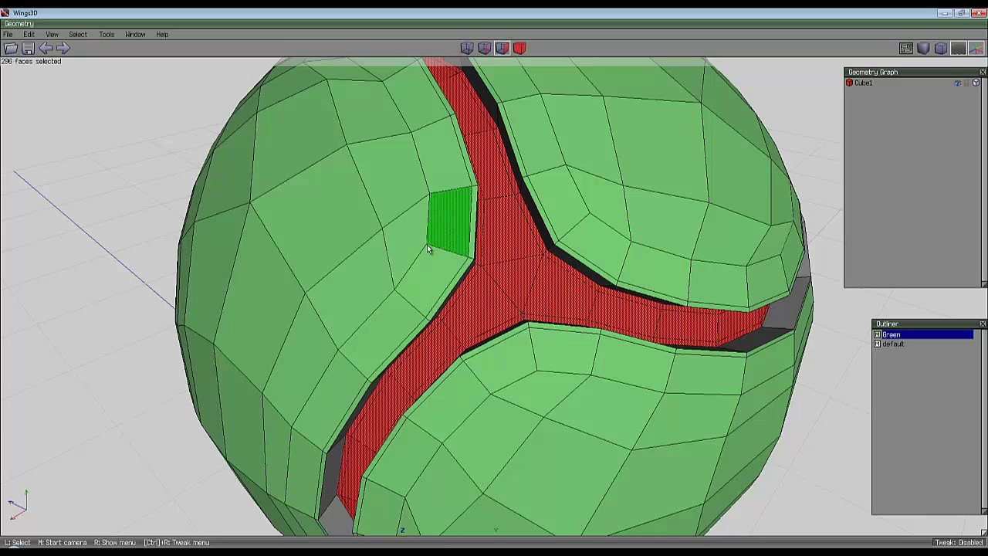
scroll(503, 272, up, 5)
scroll(504, 276, down, 3)
scroll(494, 284, down, 4)
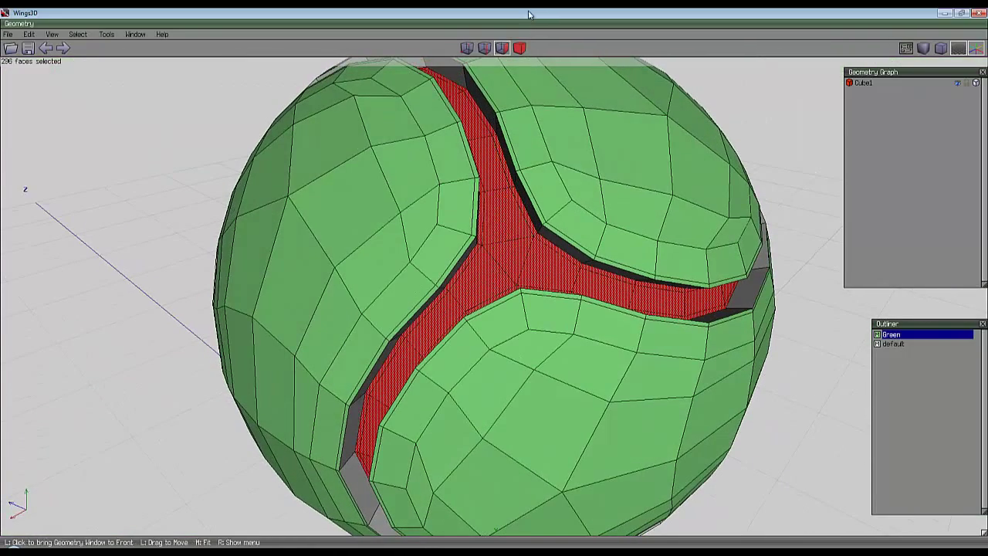
Select the cross edges along the seam band and collapse them into single vertices
click(484, 48)
key(l)
key(space)
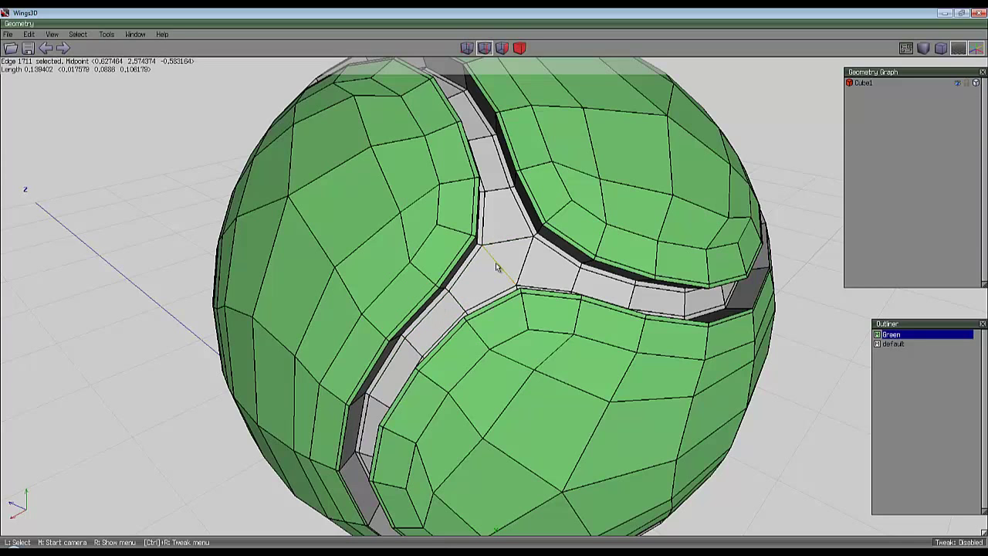
key(l)
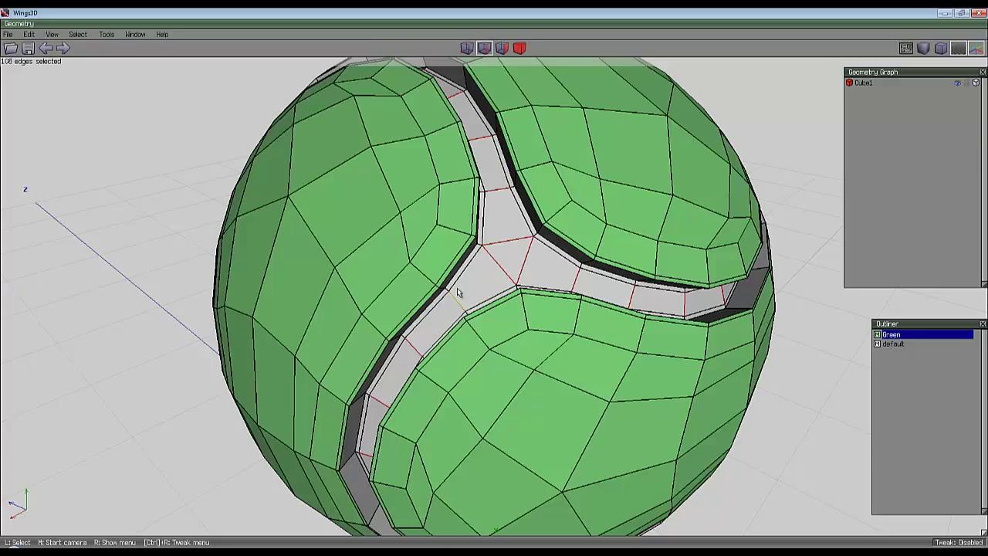
middle_click(496, 265)
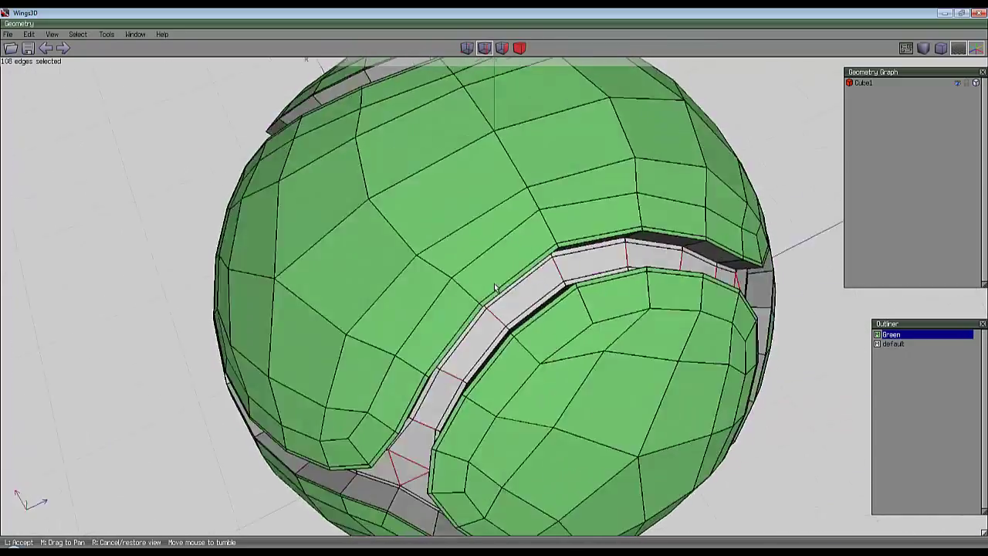
click(495, 284)
right_click(302, 264)
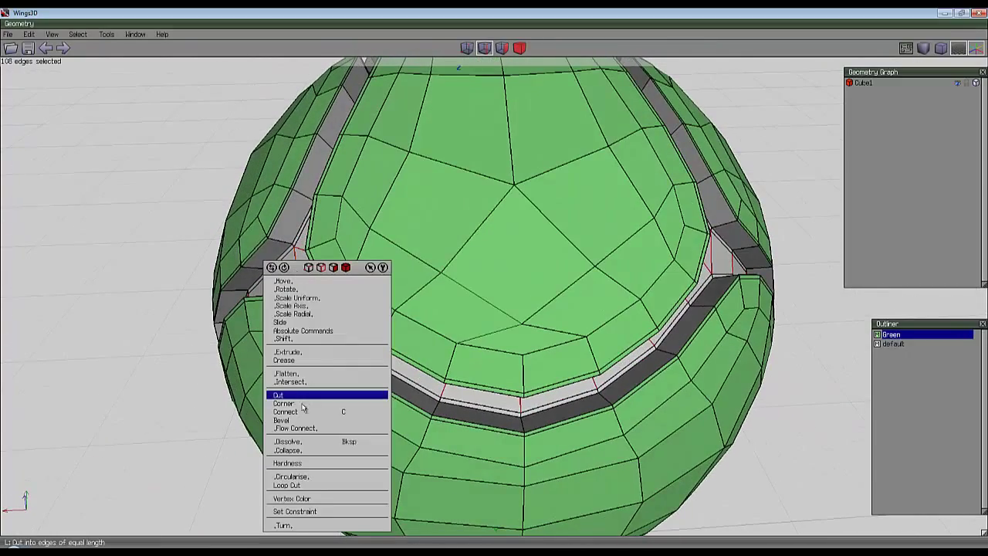
click(289, 450)
middle_click(271, 400)
click(342, 319)
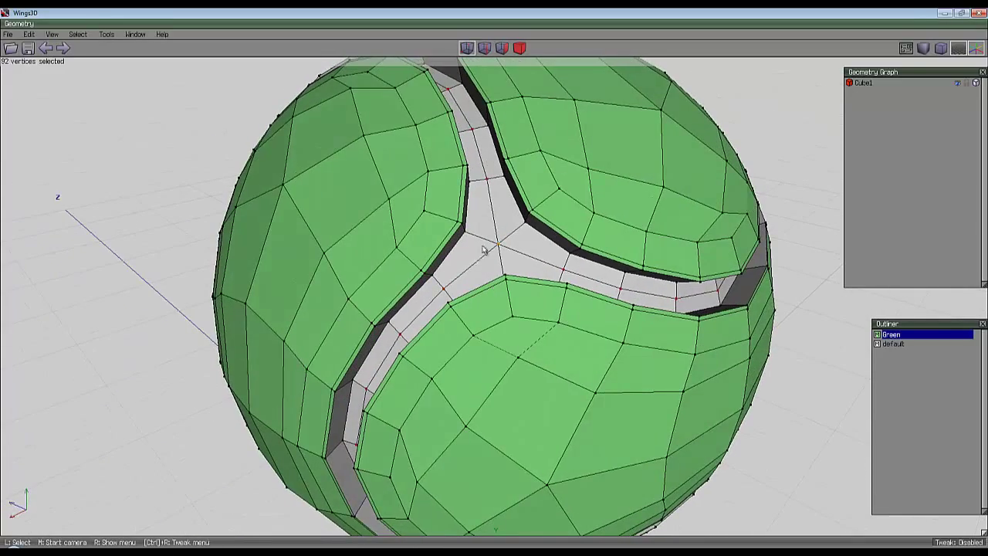
key(b)
key(s)
middle_click(504, 145)
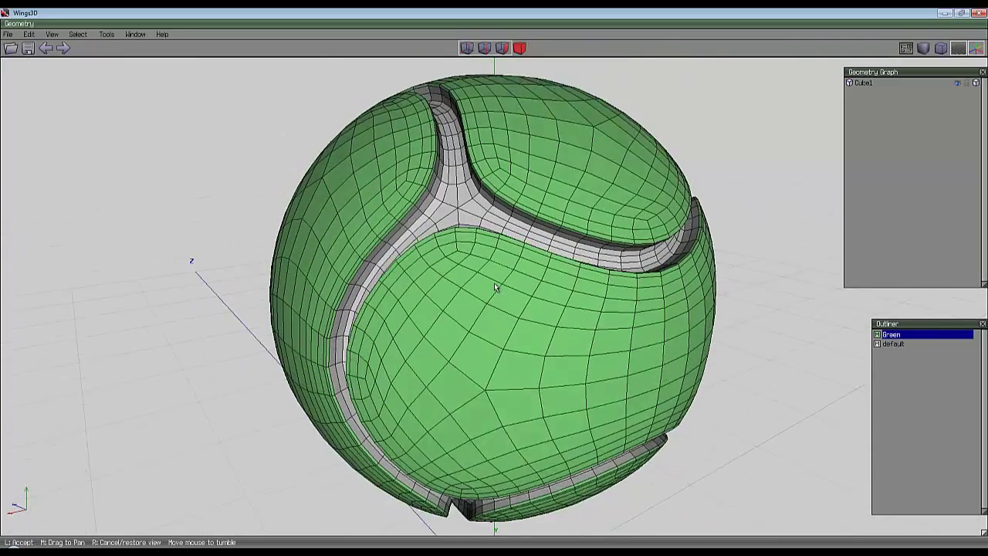
click(494, 283)
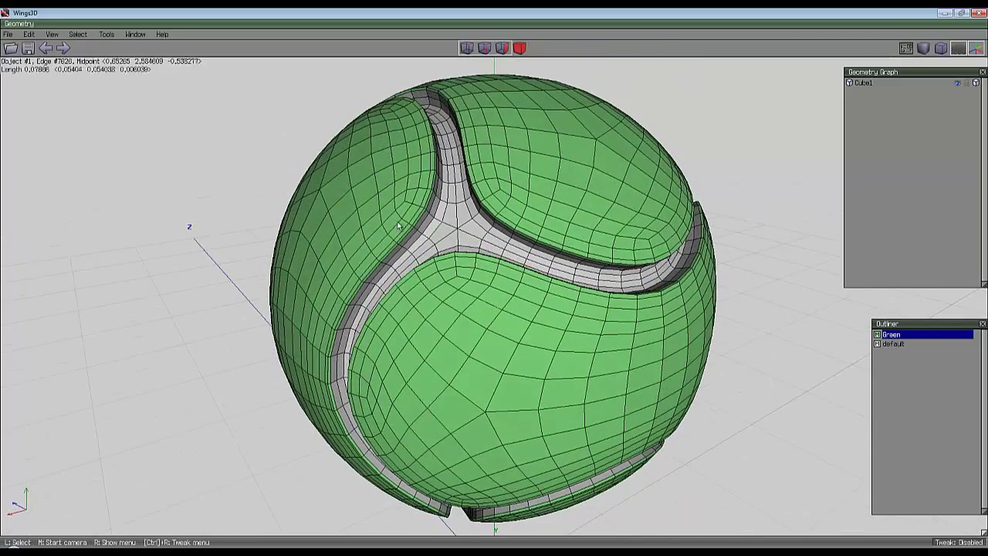
scroll(453, 215, up, 3)
middle_click(453, 215)
scroll(452, 214, down, 3)
click(556, 190)
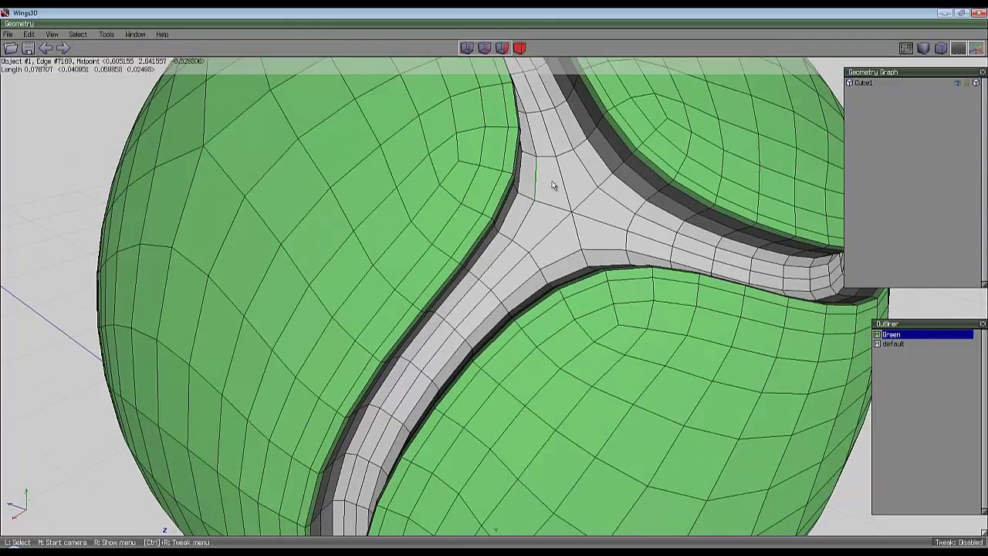
scroll(570, 217, down, 3)
middle_click(570, 216)
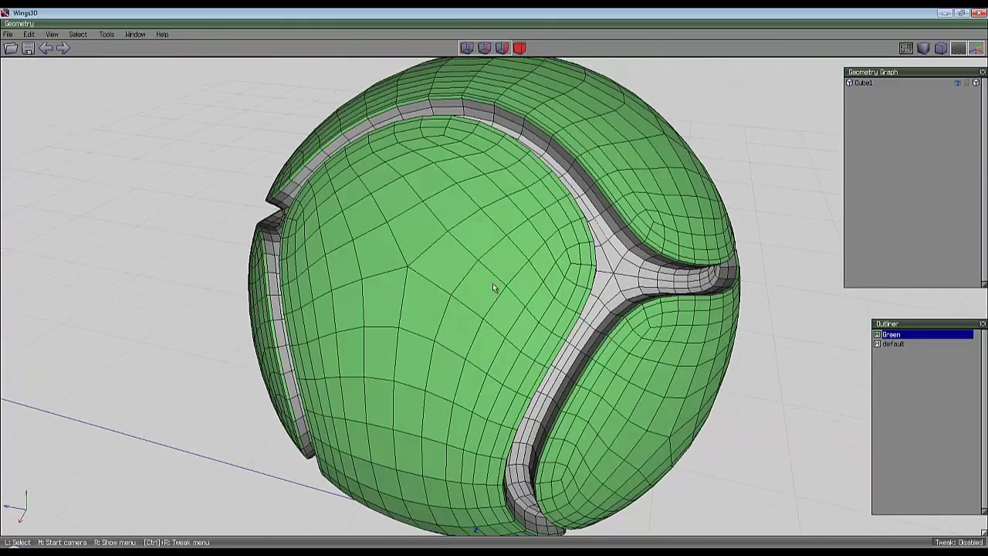
click(493, 284)
key(Tab)
scroll(552, 207, down, 3)
middle_click(552, 207)
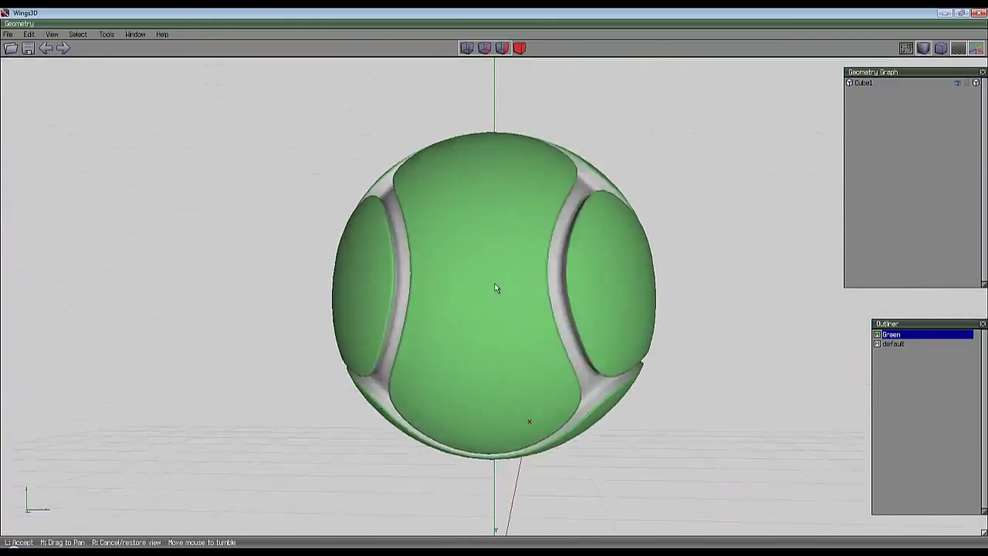
scroll(495, 288, up, 2)
scroll(495, 288, up, 3)
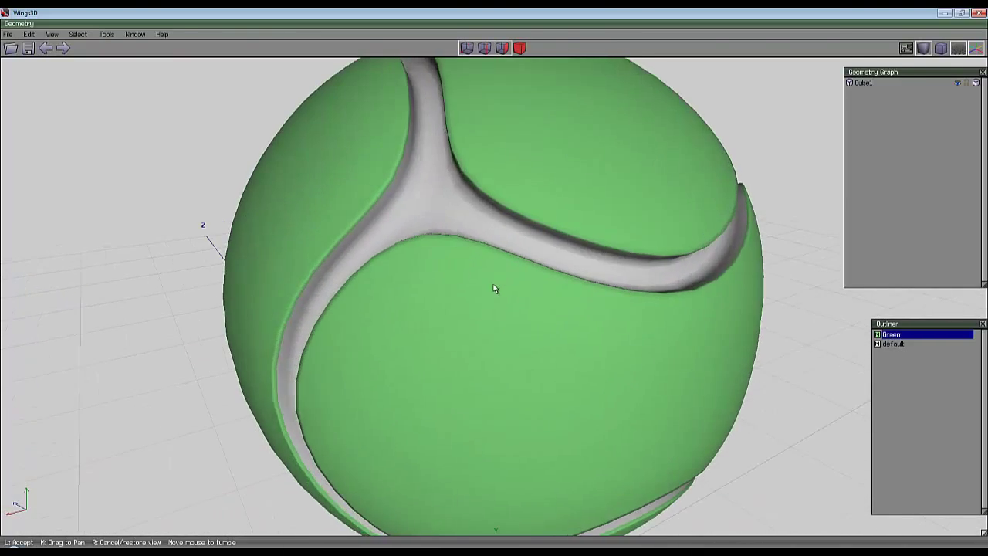
click(494, 284)
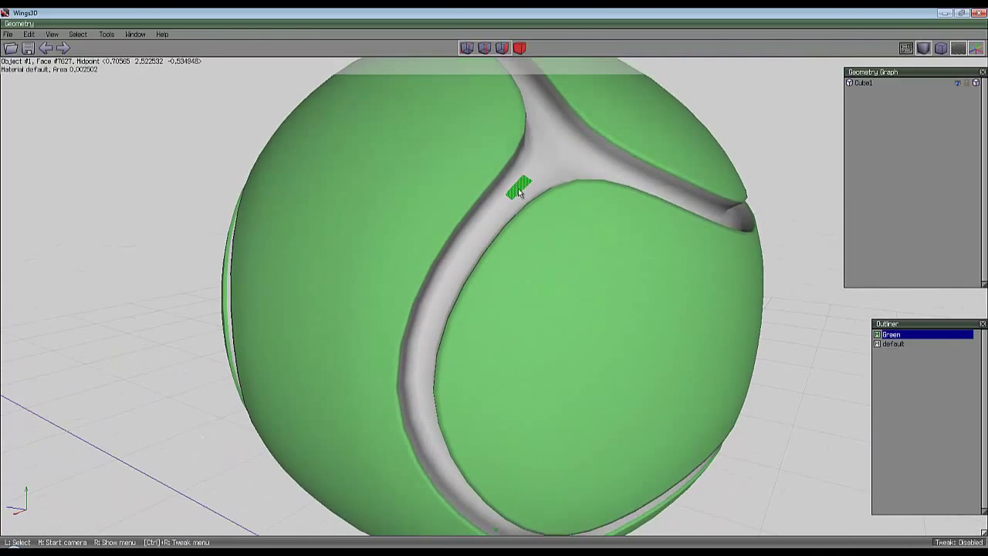
middle_click(624, 169)
scroll(496, 287, down, 5)
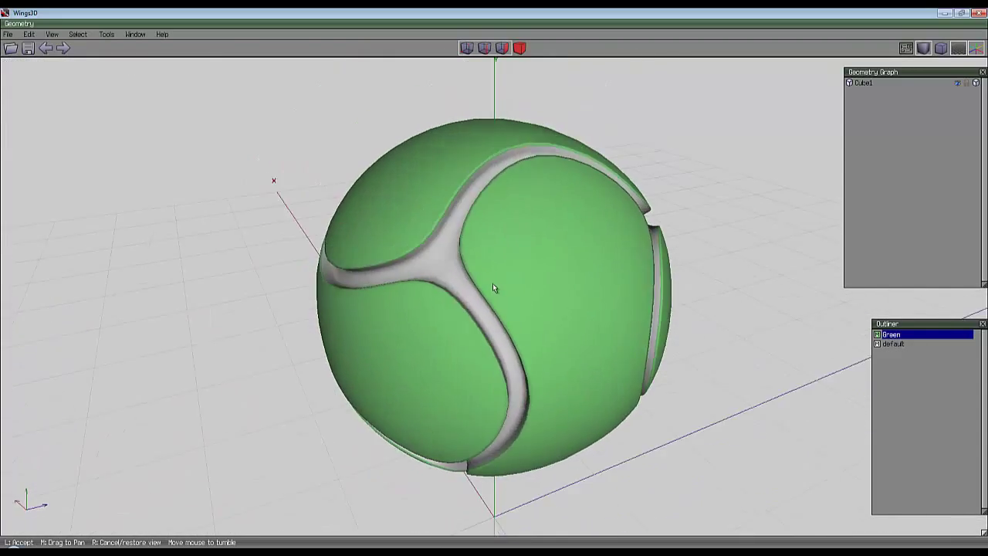
click(495, 283)
middle_click(624, 213)
click(497, 287)
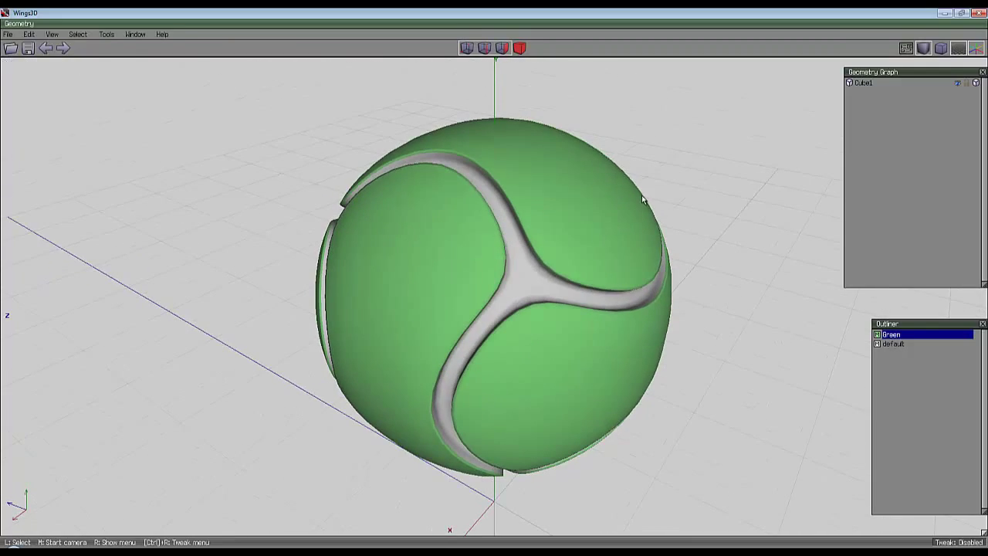
middle_click(587, 205)
scroll(495, 283, up, 4)
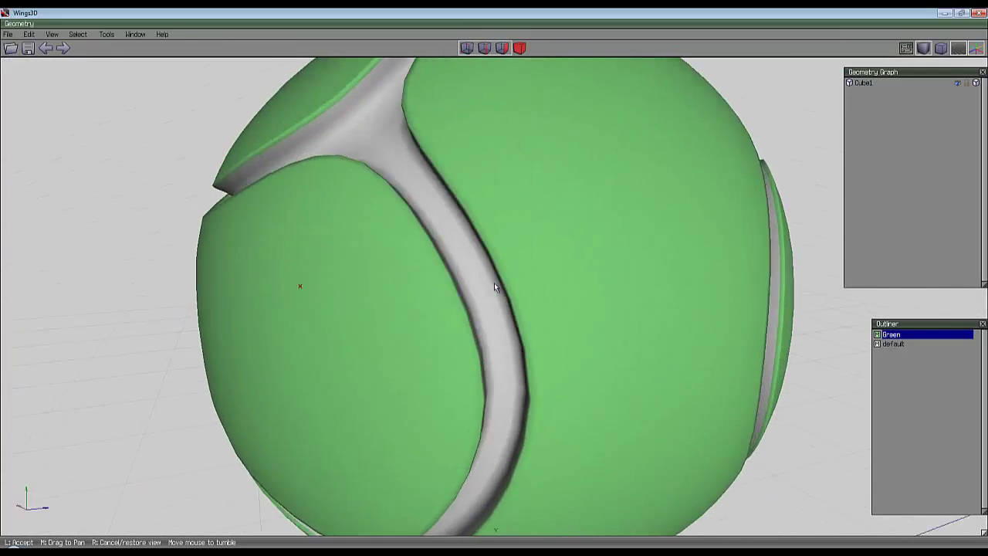
click(494, 283)
key(Tab)
scroll(519, 212, down, 4)
middle_click(520, 212)
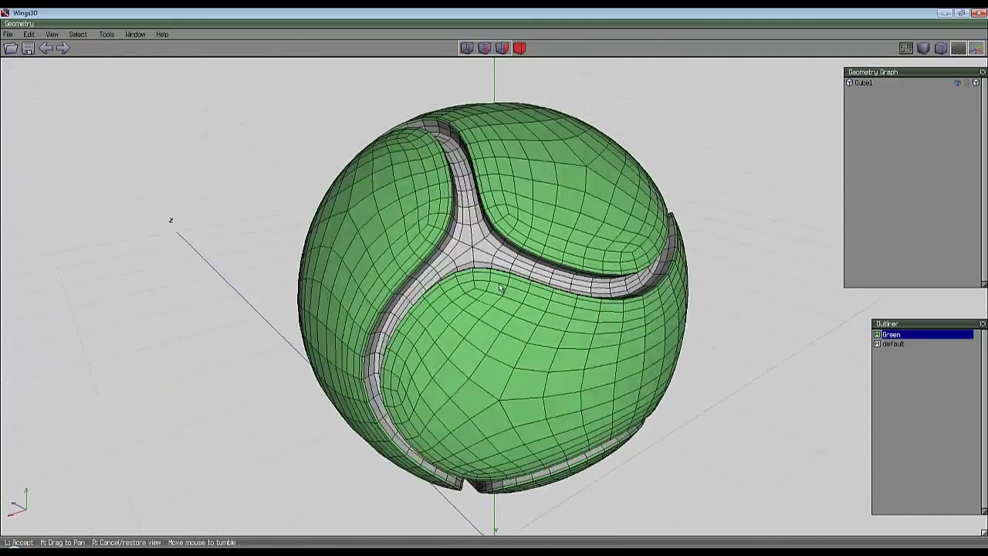
click(497, 287)
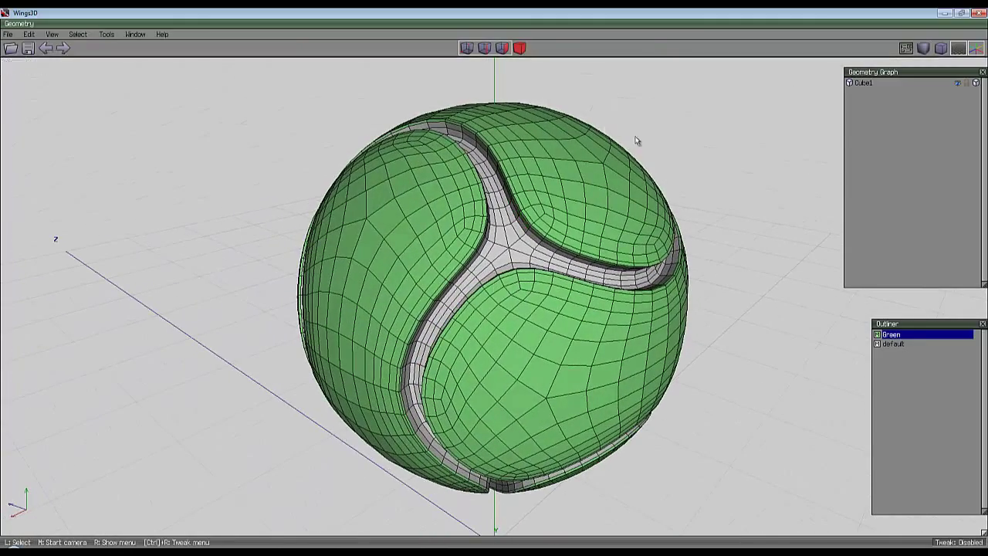
middle_click(683, 166)
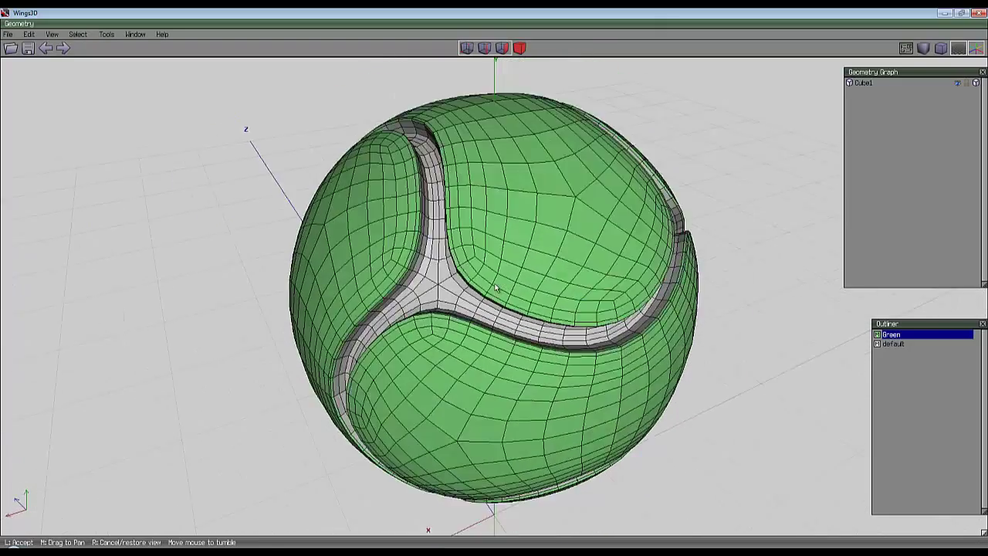
click(495, 287)
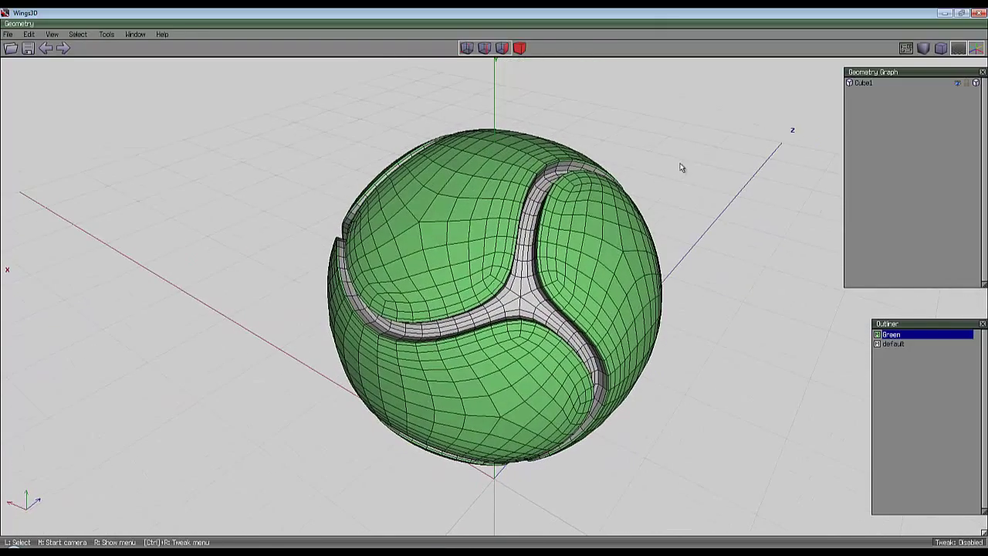